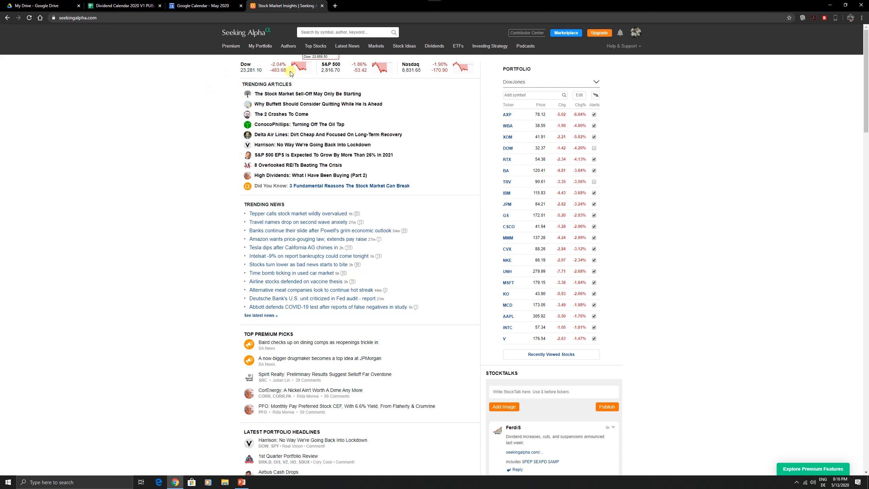
Open the DowJones portfolio's dividend data and examine the ex-dividend and payout dates for AAPL
{"action": "mouse_move", "coordinate": [258, 49]}
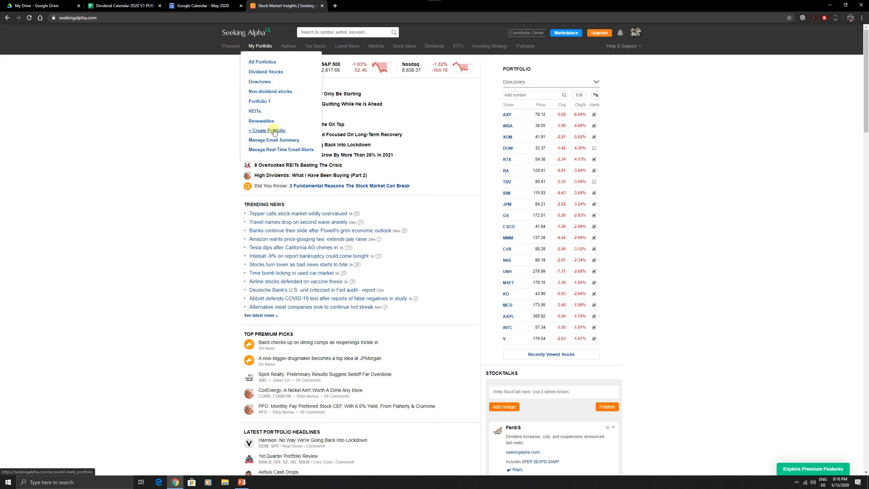
{"action": "left_click", "coordinate": [256, 82]}
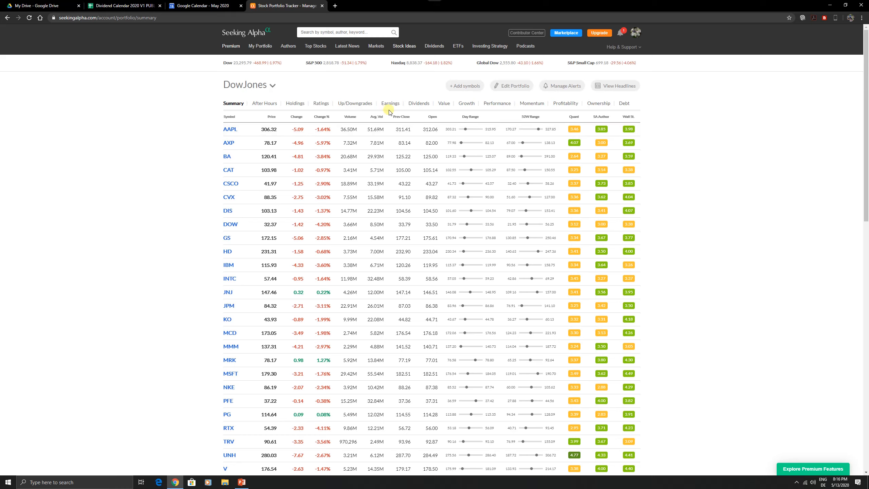
{"action": "left_click", "coordinate": [418, 107]}
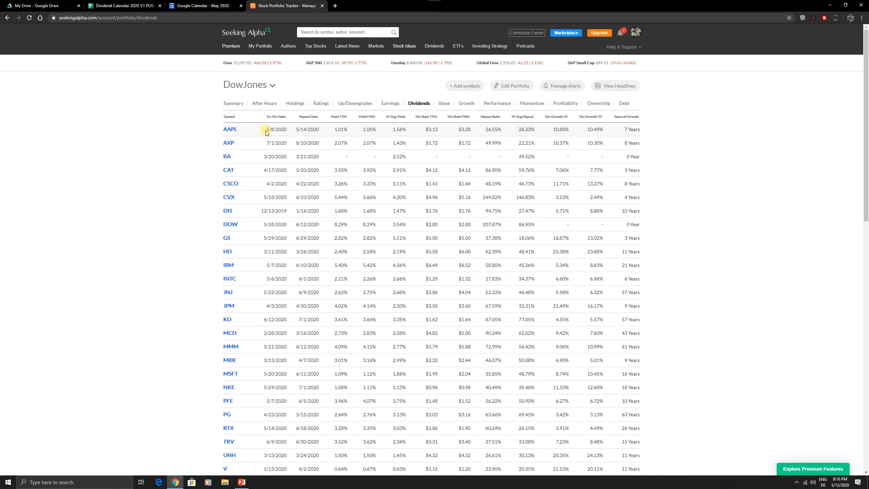
{"action": "left_click_drag", "start_coordinate": [267, 129], "coordinate": [321, 128]}
{"action": "left_click", "coordinate": [322, 132]}
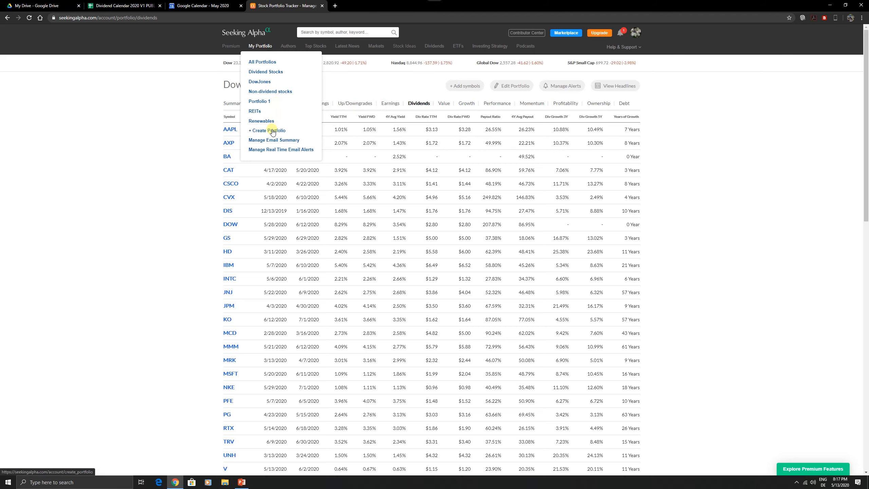
Create a new portfolio named "My new portfolio"
{"action": "left_click", "coordinate": [274, 127]}
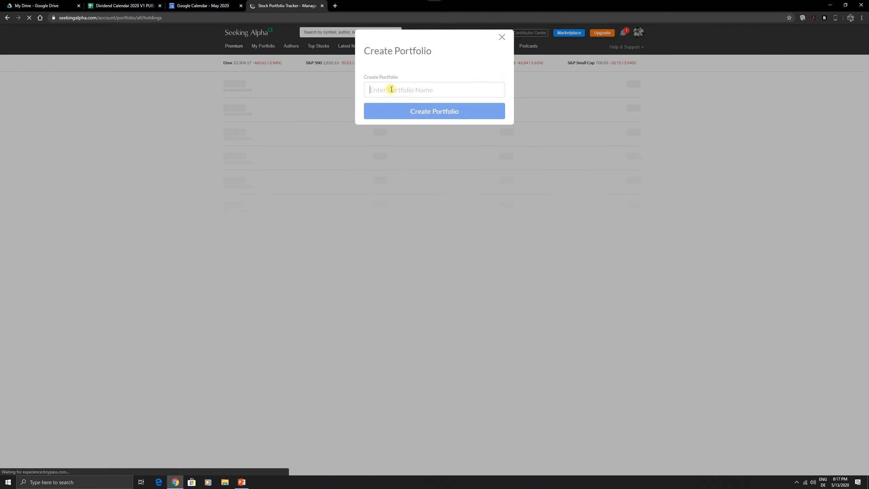
{"action": "left_click", "coordinate": [391, 90]}
{"action": "type", "text": "My new"}
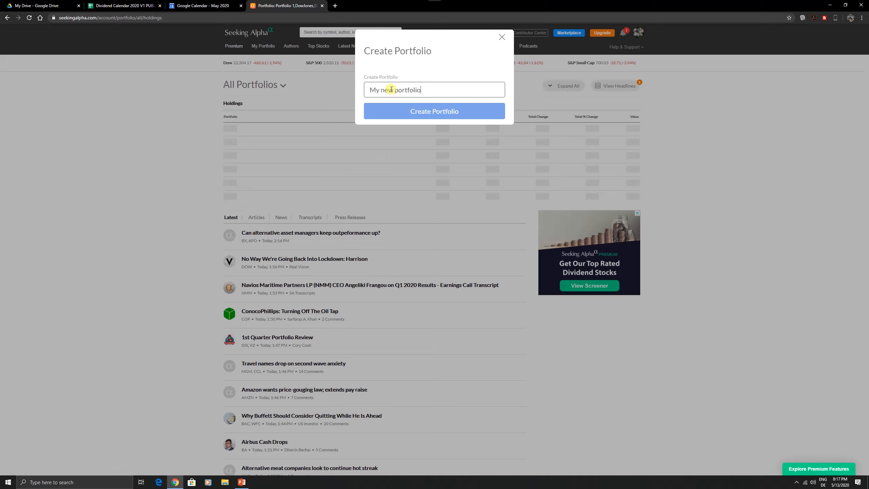
{"action": "type", "text": " portfolio"}
{"action": "left_click", "coordinate": [408, 116]}
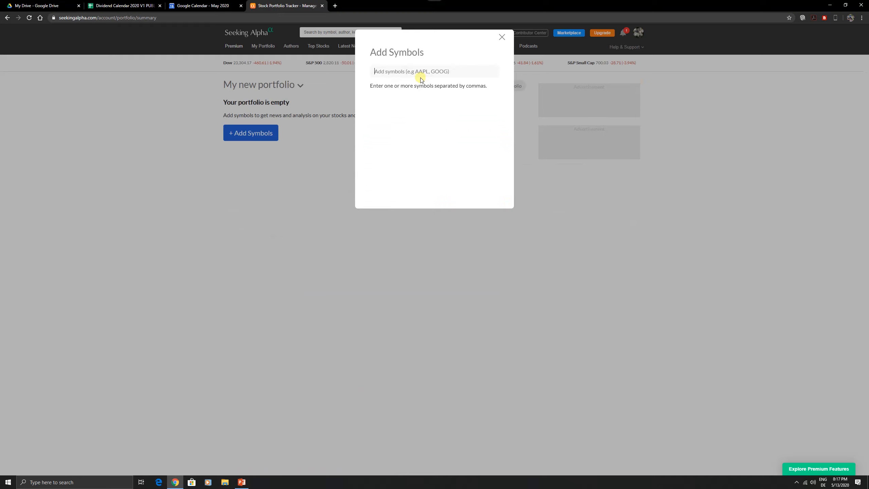
{"action": "type", "text": "A"}
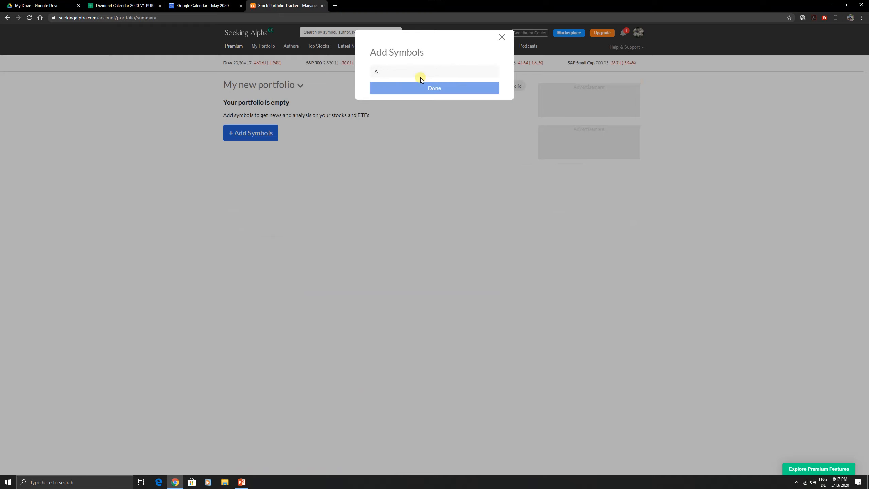
{"action": "type", "text": "APL, GOOG"}
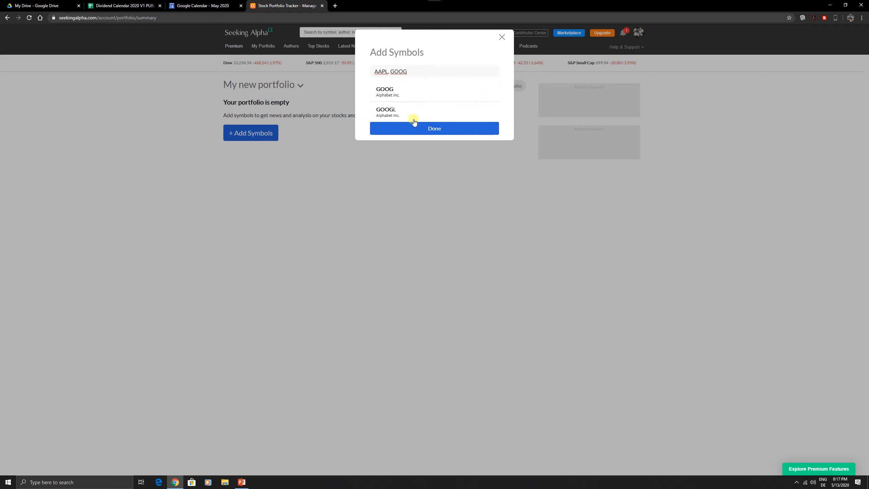
{"action": "left_click", "coordinate": [417, 126]}
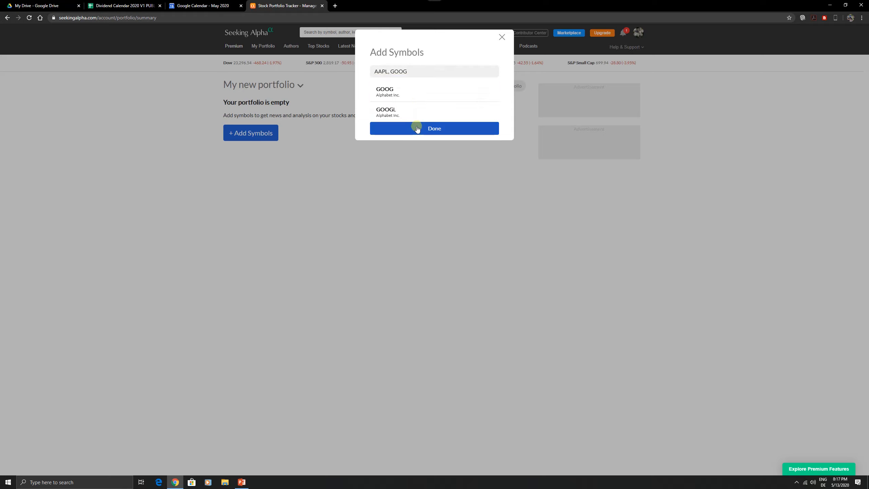
{"action": "left_click", "coordinate": [403, 92]}
Replace the symbol entry with the suggested AAPL and GOOG symbols and add both to the new portfolio
{"action": "key", "text": "ctrl+a"}
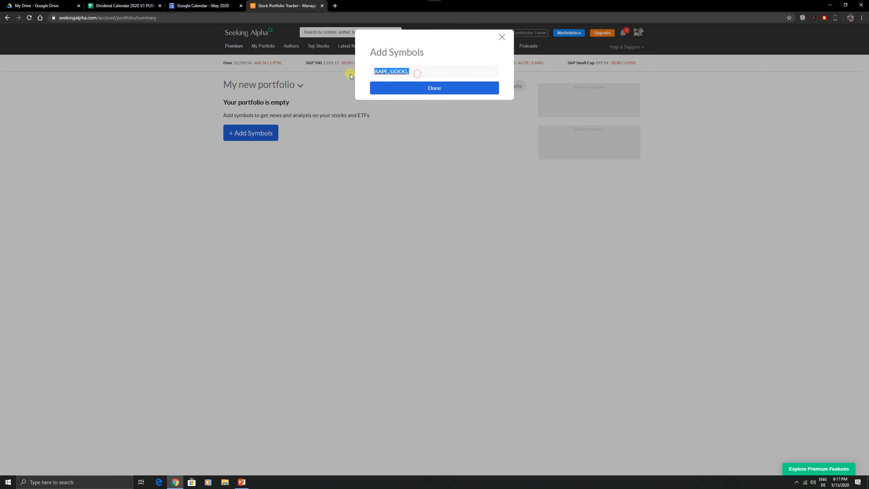
{"action": "type", "text": "AAPL"}
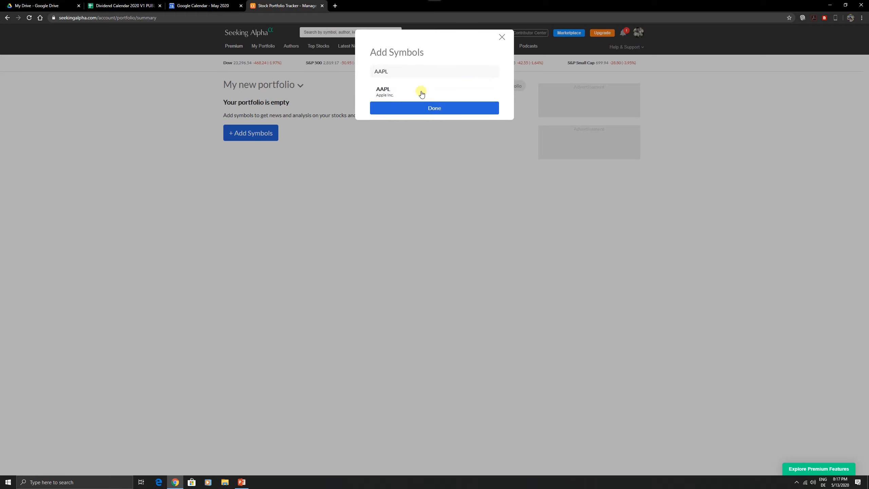
{"action": "left_click", "coordinate": [391, 90]}
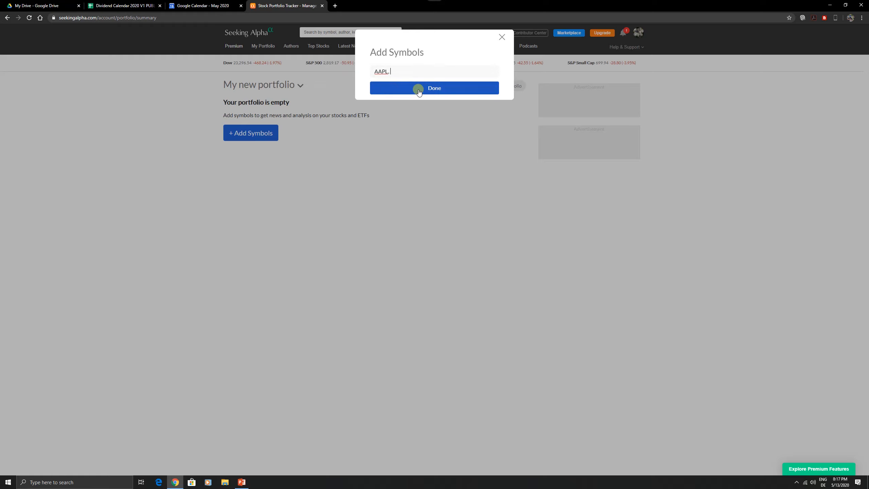
{"action": "type", "text": "GOOG"}
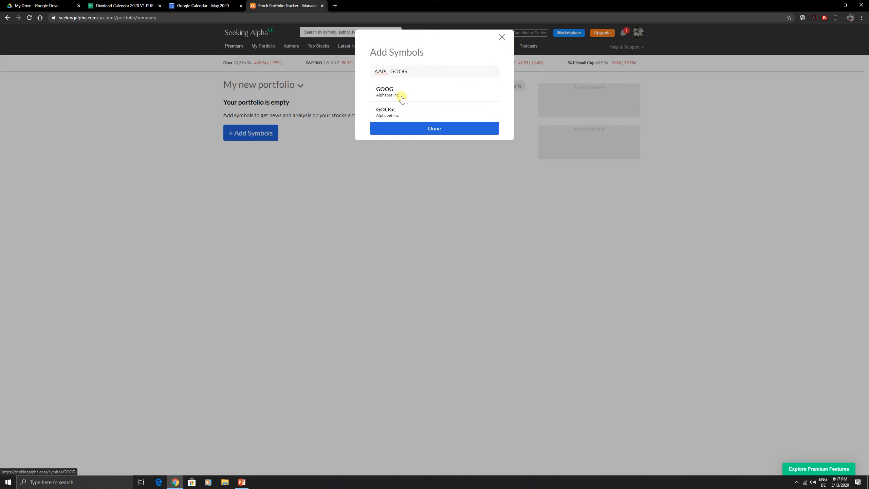
{"action": "left_click", "coordinate": [400, 93]}
{"action": "left_click", "coordinate": [424, 90]}
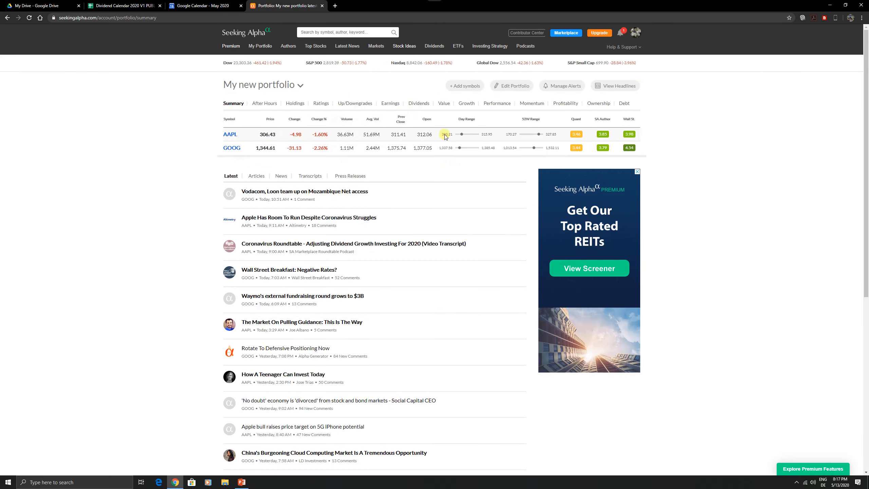
Inspect the new portfolio's dividend data and holdings, including the lot entry form for AAPL, without adding a lot
{"action": "left_click", "coordinate": [424, 107]}
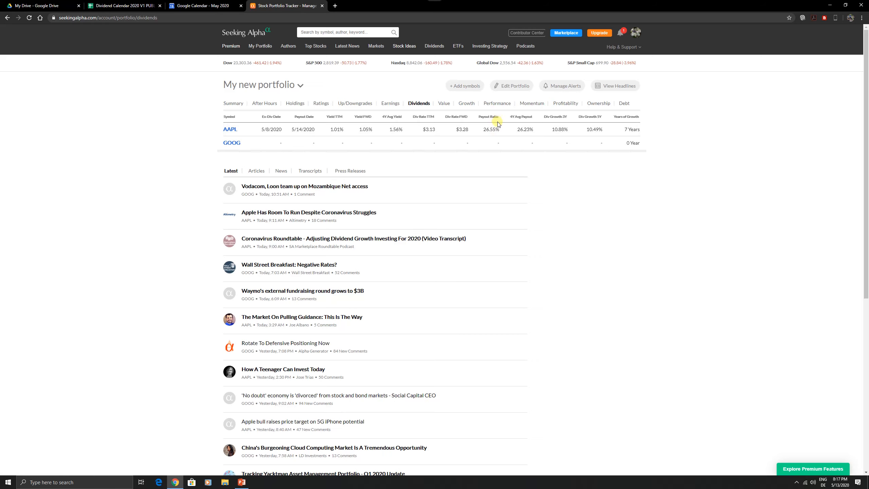
{"action": "left_click", "coordinate": [297, 105]}
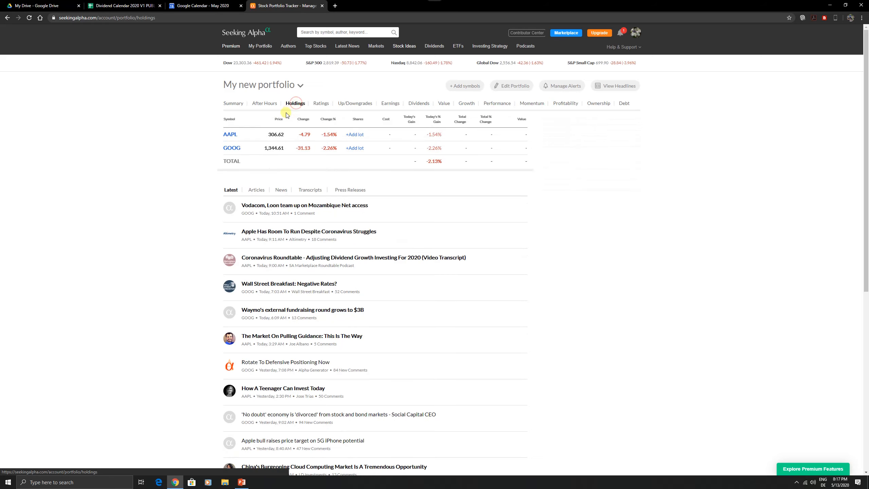
{"action": "left_click", "coordinate": [354, 135]}
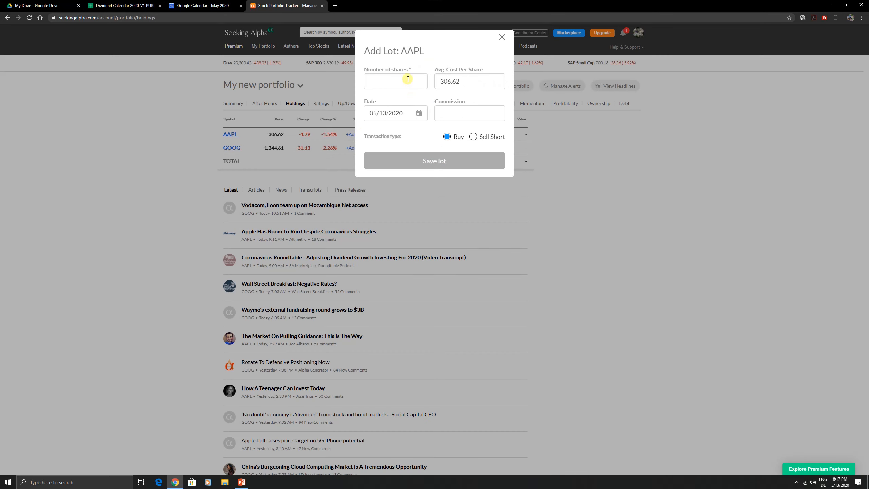
{"action": "left_click", "coordinate": [502, 37]}
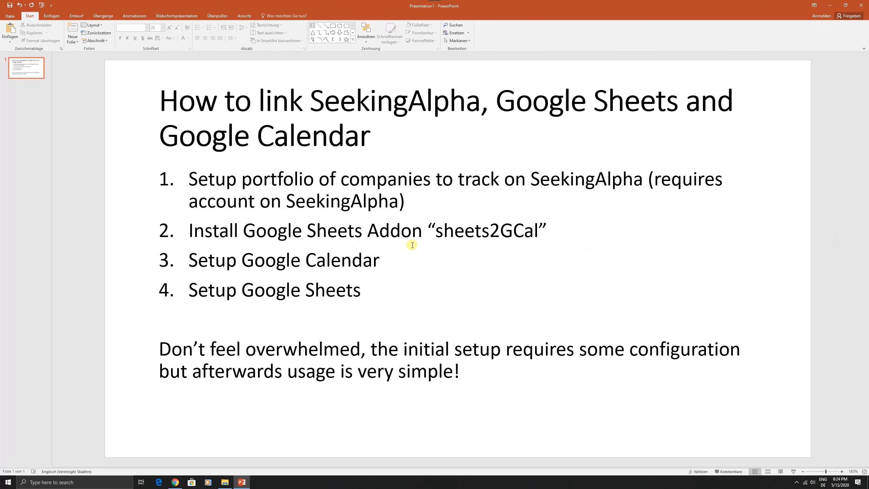
Switch to the Dividend Calendar spreadsheet in Chrome, search the add-on marketplace for sheets2GCal and open the Sheets2GCal listing
{"action": "left_click", "coordinate": [177, 482]}
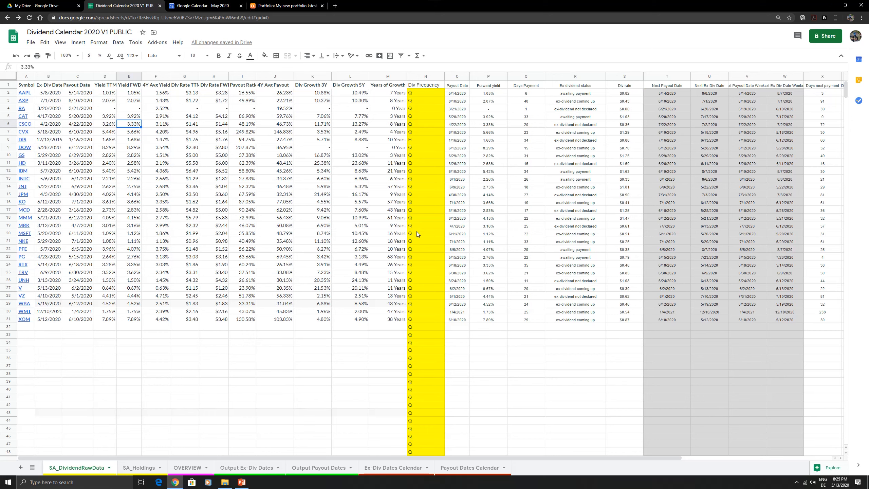
{"action": "left_click", "coordinate": [159, 43]}
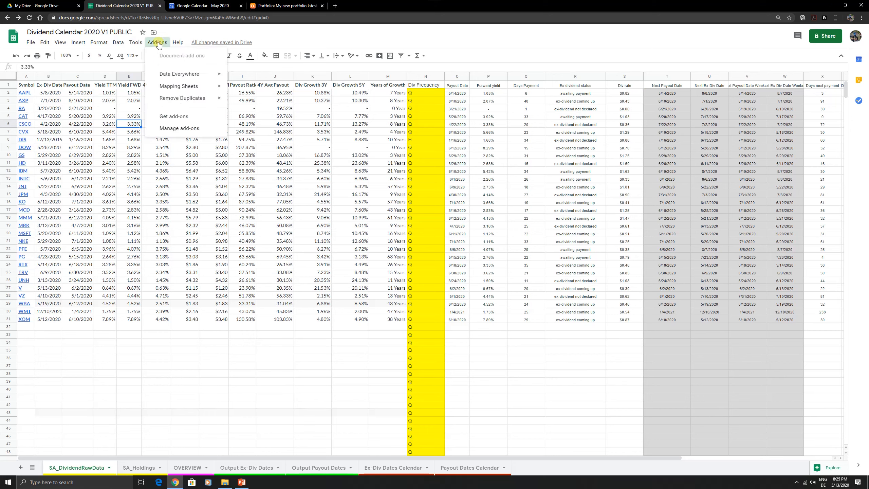
{"action": "left_click", "coordinate": [176, 116]}
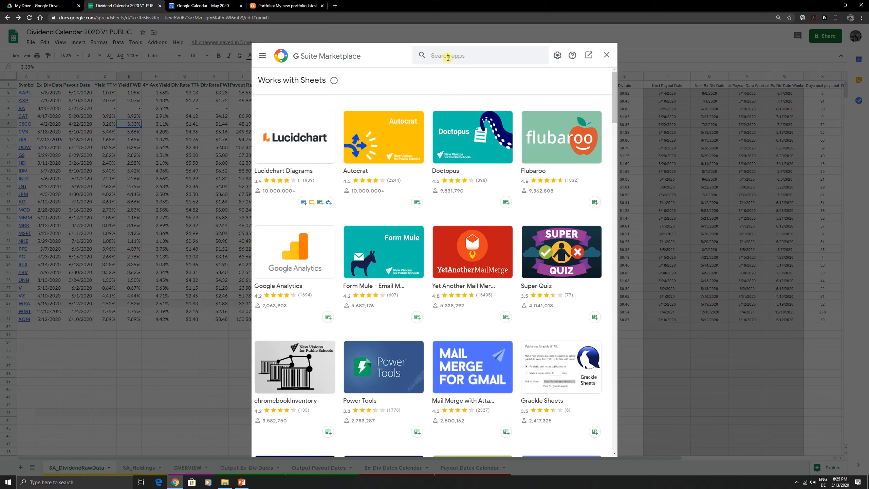
{"action": "left_click", "coordinate": [448, 56]}
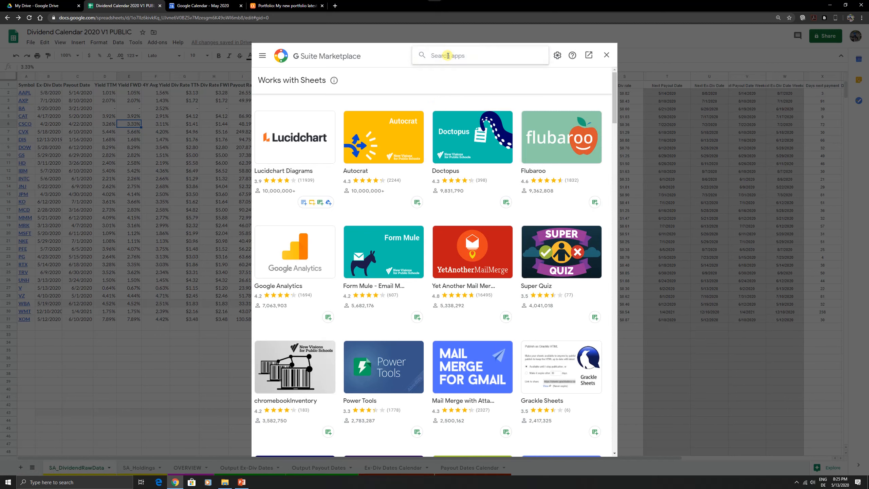
{"action": "type", "text": "shee"}
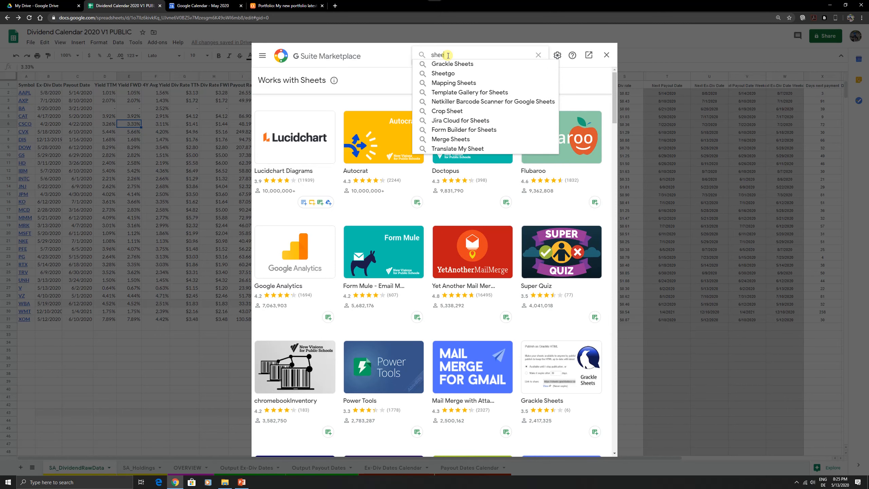
{"action": "type", "text": "ts2"}
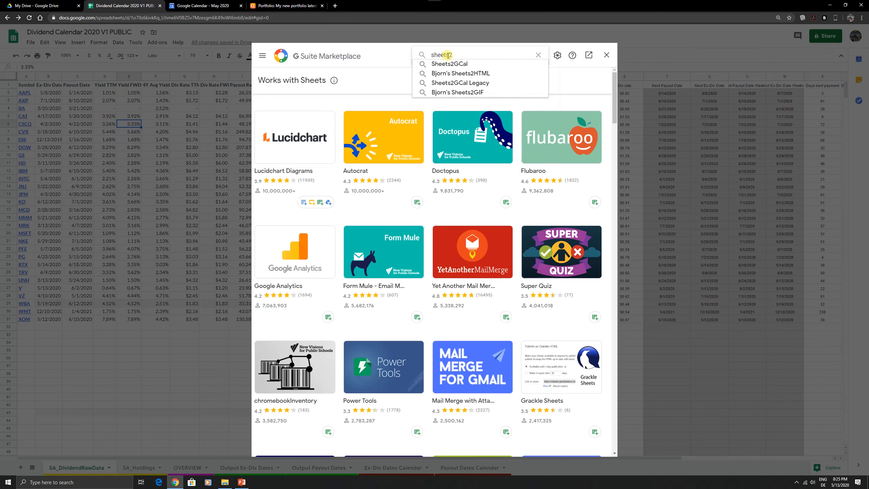
{"action": "type", "text": "GCal"}
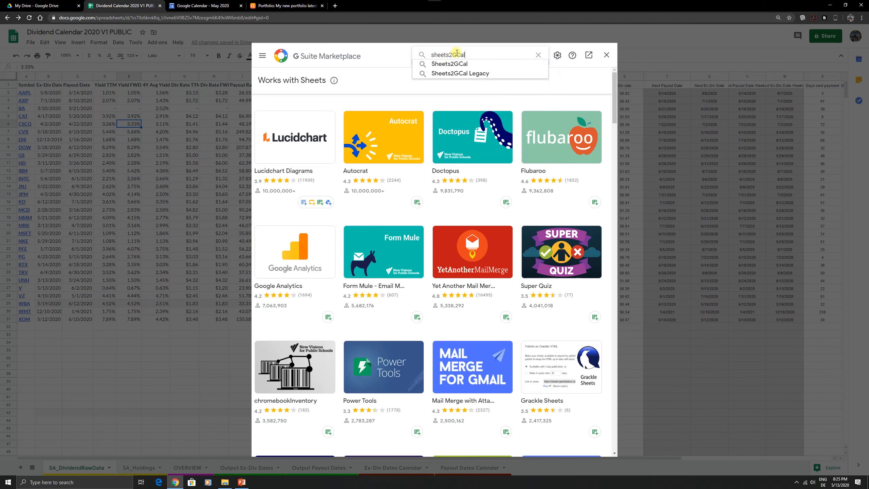
{"action": "left_click", "coordinate": [473, 64]}
{"action": "left_click", "coordinate": [309, 149]}
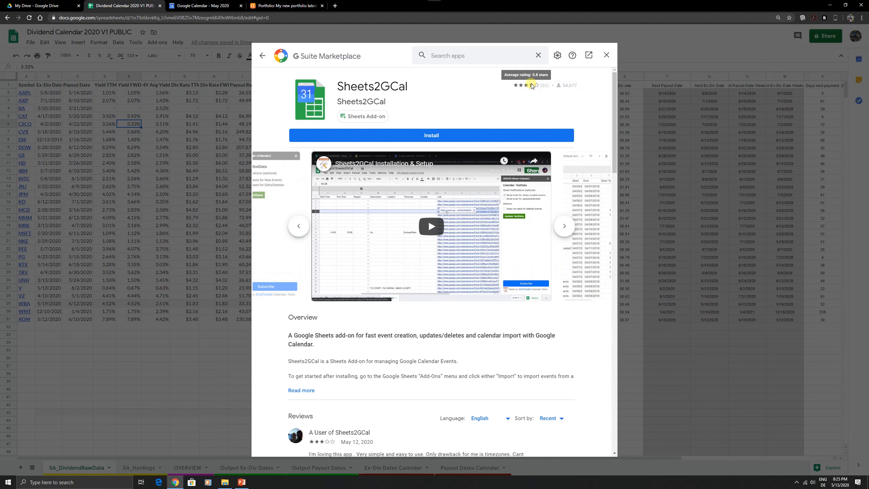
Start installing the Sheets2GCal add-on and choose the existing Google account for its authorization
{"action": "left_click", "coordinate": [410, 137]}
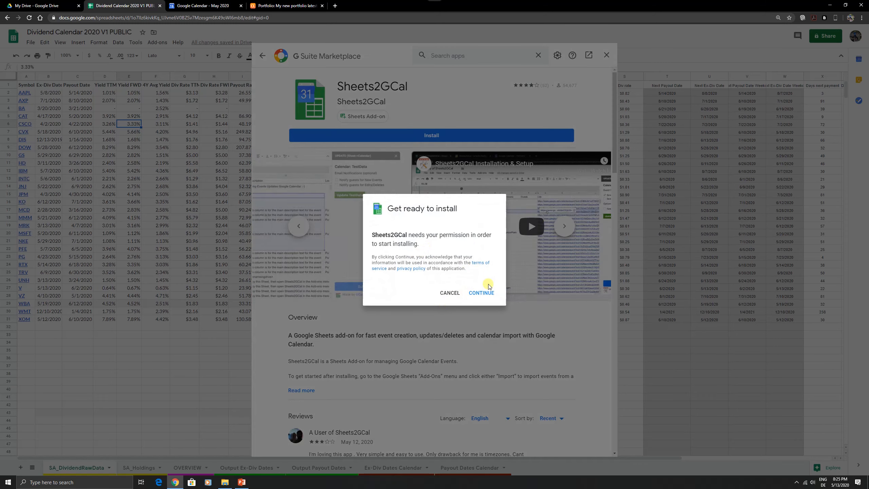
{"action": "left_click", "coordinate": [480, 294]}
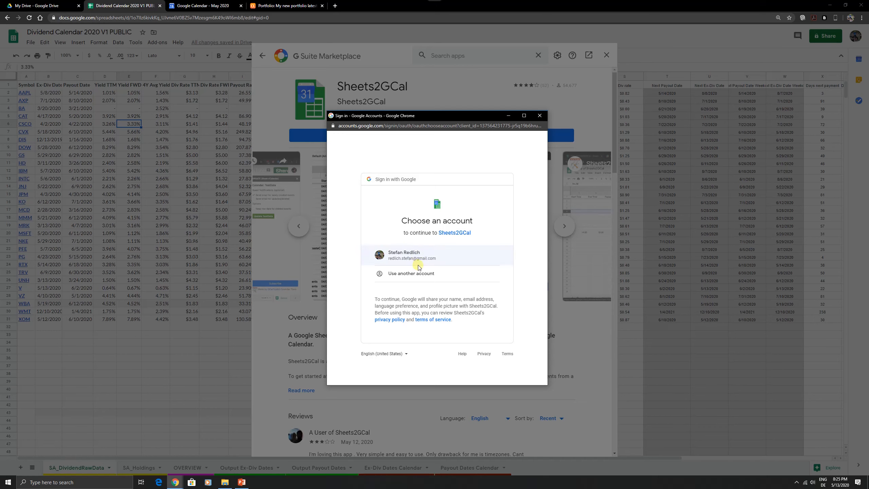
{"action": "left_click", "coordinate": [412, 255]}
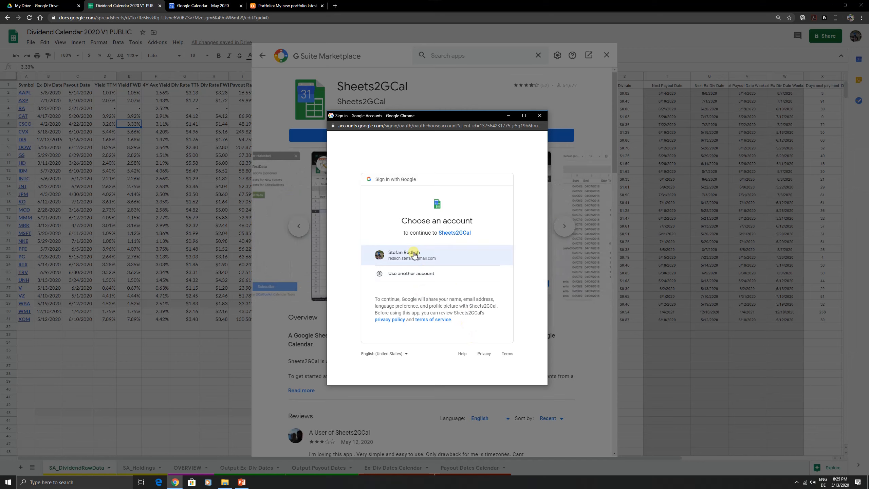
{"action": "left_click", "coordinate": [414, 254]}
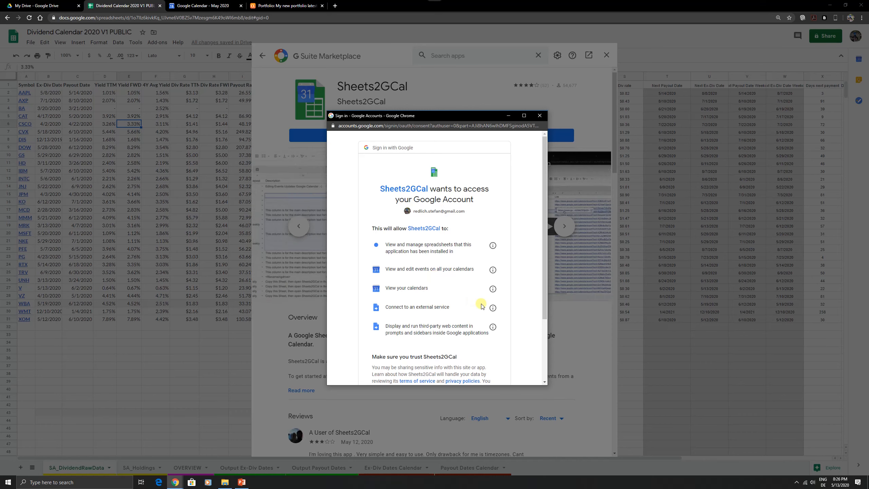
Check the external service permission, allow Sheets2GCal the requested account access, and finish the add-on installation
{"action": "left_click", "coordinate": [493, 309]}
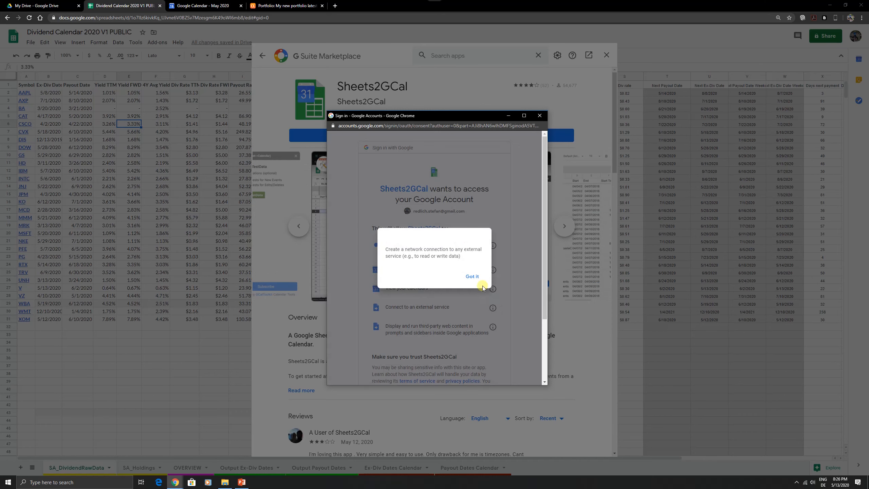
{"action": "left_click", "coordinate": [477, 277]}
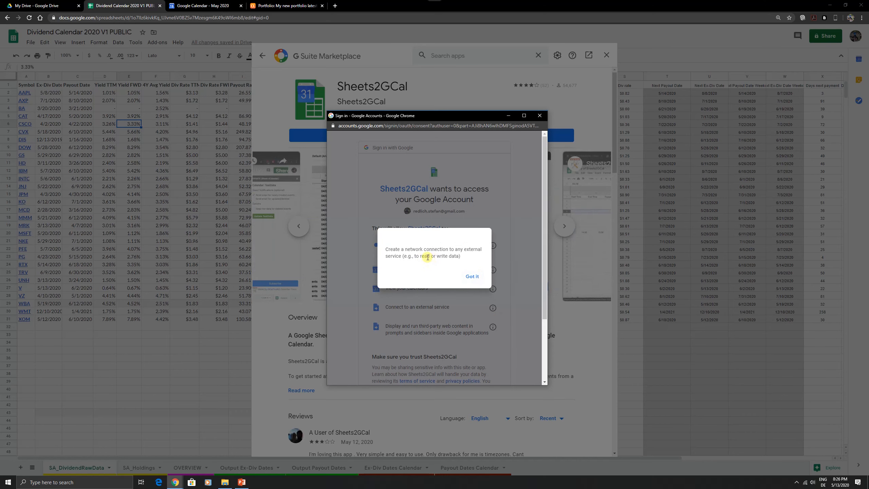
{"action": "left_click", "coordinate": [477, 277]}
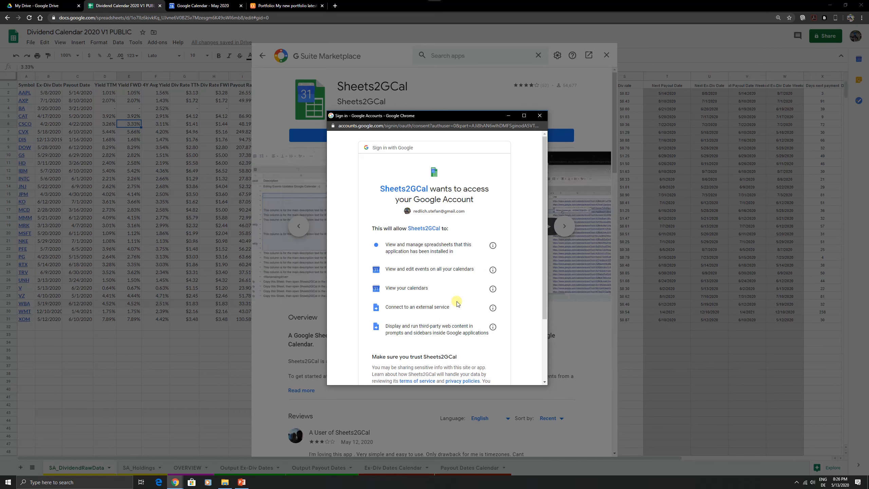
{"action": "scroll", "coordinate": [474, 294], "scroll_direction": "down", "scroll_amount": 3}
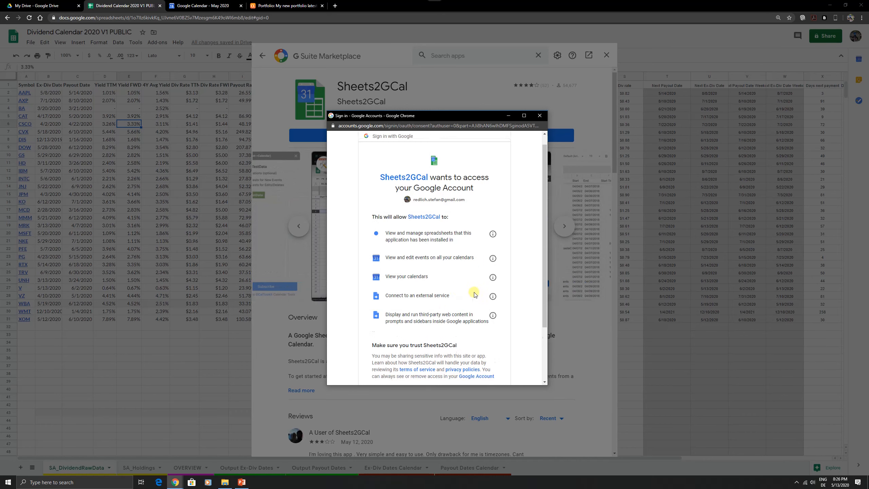
{"action": "left_click", "coordinate": [482, 336]}
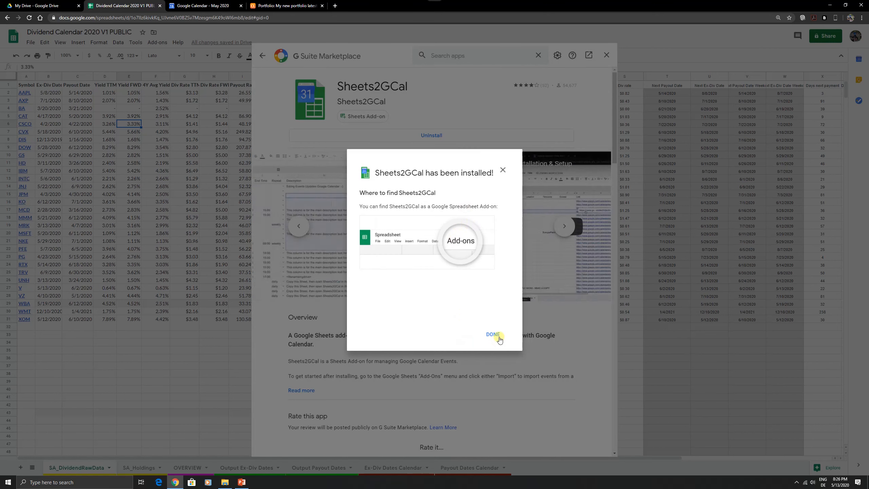
{"action": "left_click", "coordinate": [495, 334]}
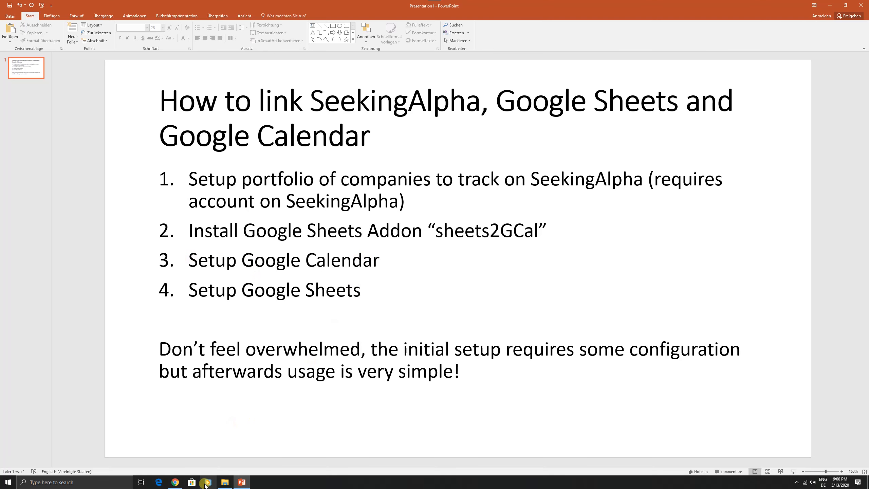
Switch to Chrome and load Google Calendar at calendar.google.com/calendar/r in place of the Seeking Alpha page
{"action": "left_click", "coordinate": [179, 481]}
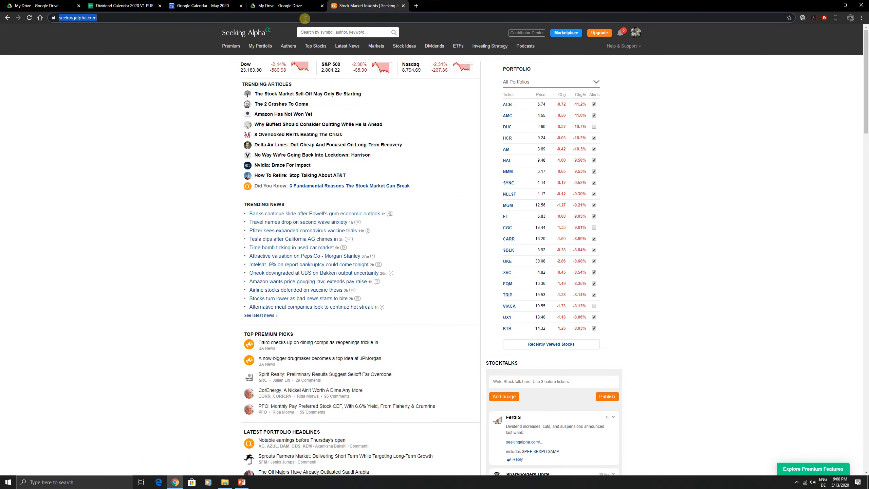
{"action": "type", "text": "calendar.google.com/calendar/r"}
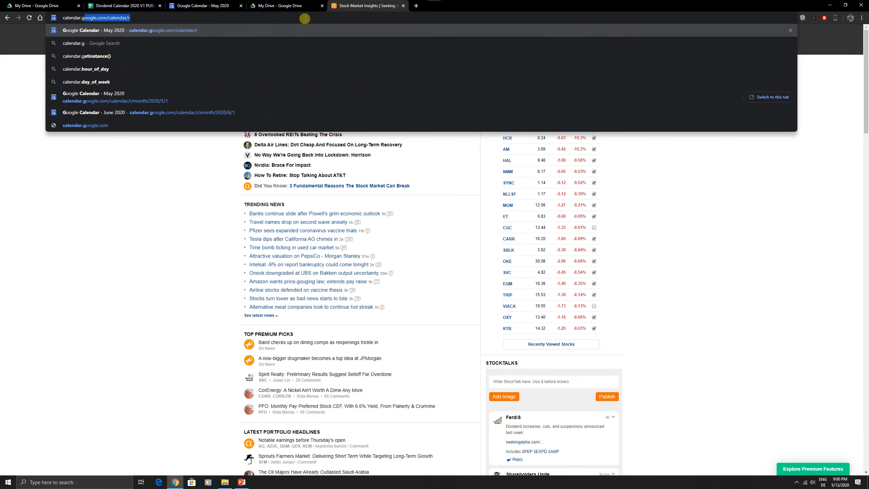
{"action": "key", "text": "Return"}
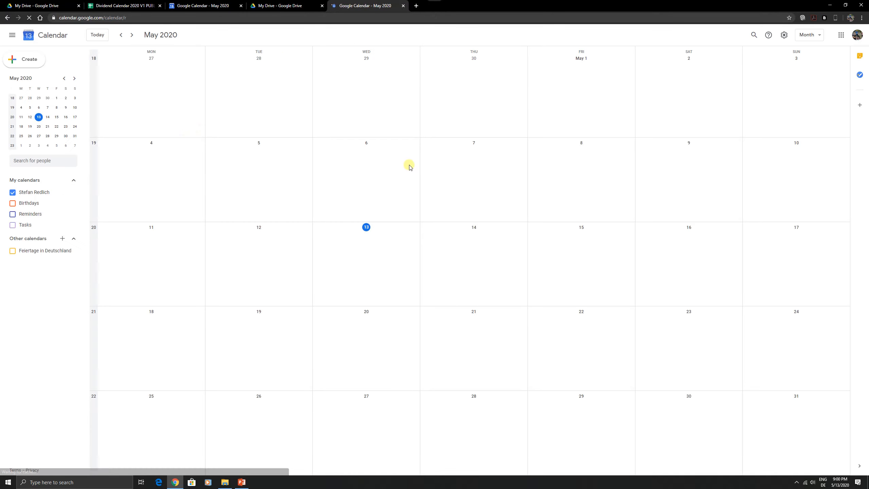
Hide the personal calendar's events and display the calendar in Year view
{"action": "left_click", "coordinate": [13, 193]}
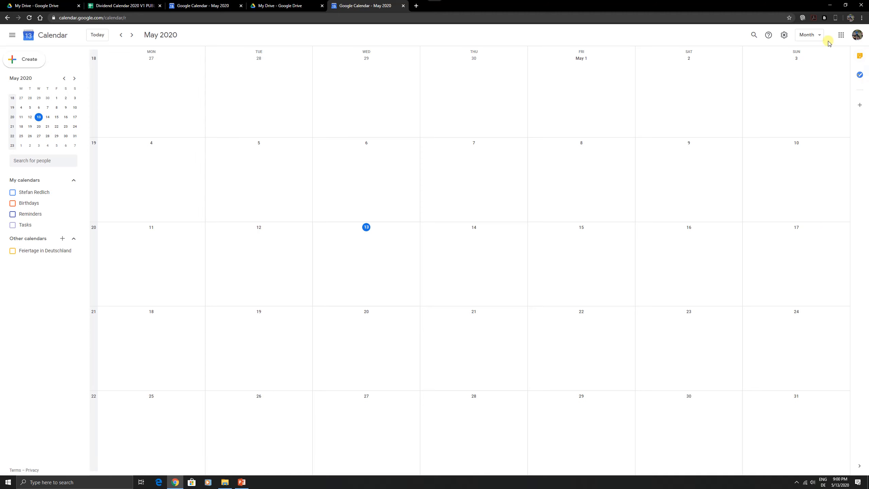
{"action": "left_click", "coordinate": [807, 34]}
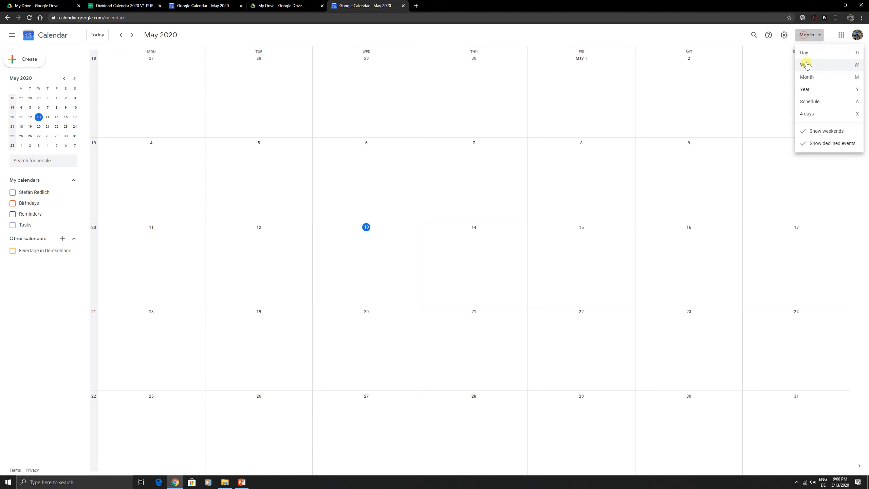
{"action": "left_click", "coordinate": [807, 90]}
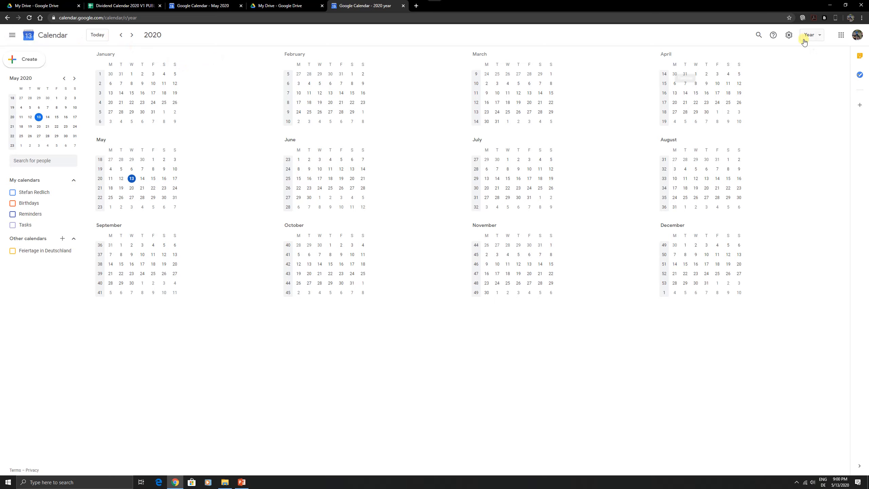
Create a new calendar named Ex-Dividend Dates in the Google Calendar settings
{"action": "left_click", "coordinate": [790, 35]}
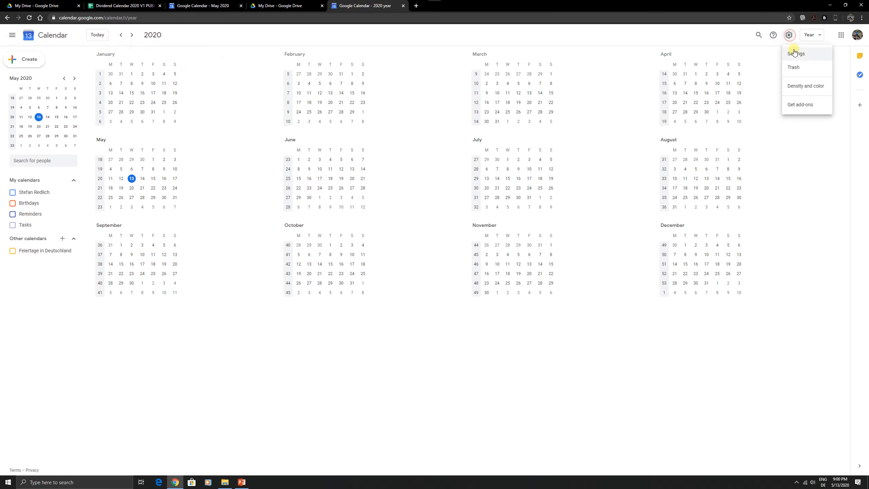
{"action": "left_click", "coordinate": [796, 55]}
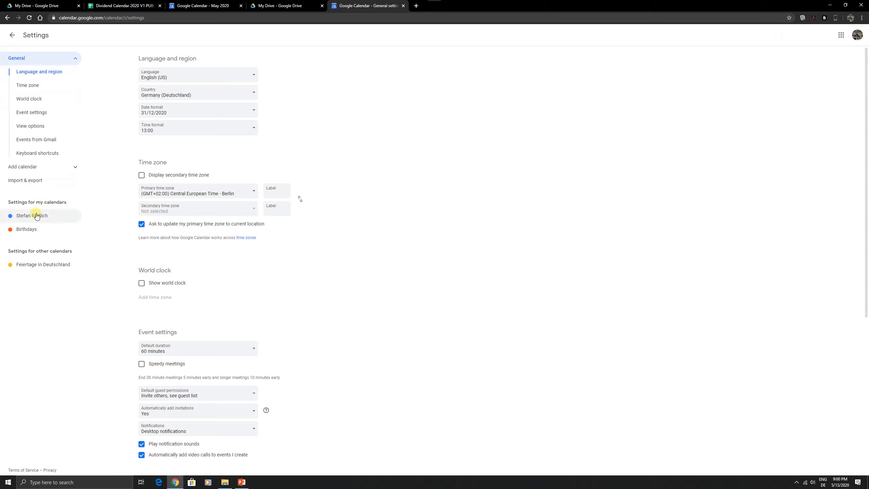
{"action": "left_click", "coordinate": [65, 170]}
{"action": "left_click", "coordinate": [31, 194]}
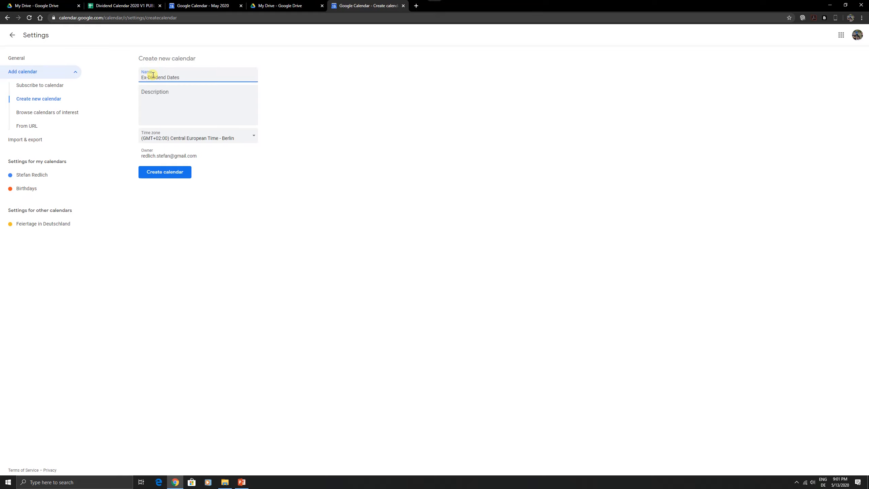
{"action": "left_click", "coordinate": [169, 173]}
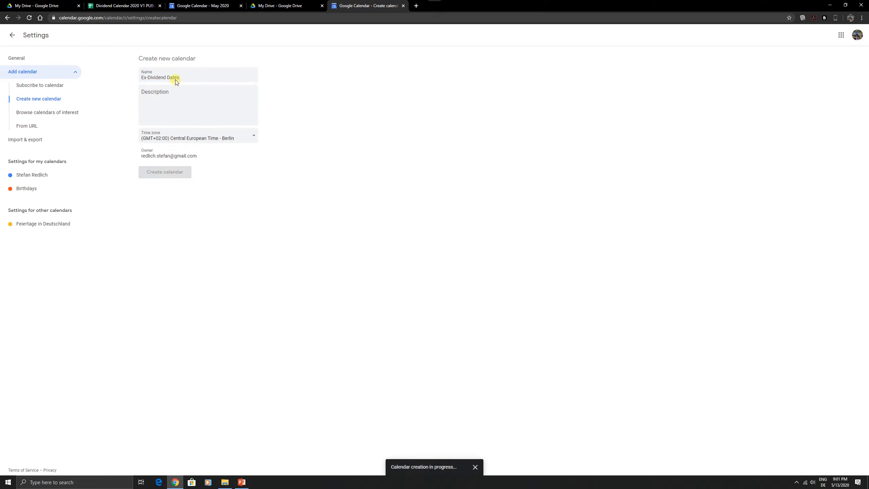
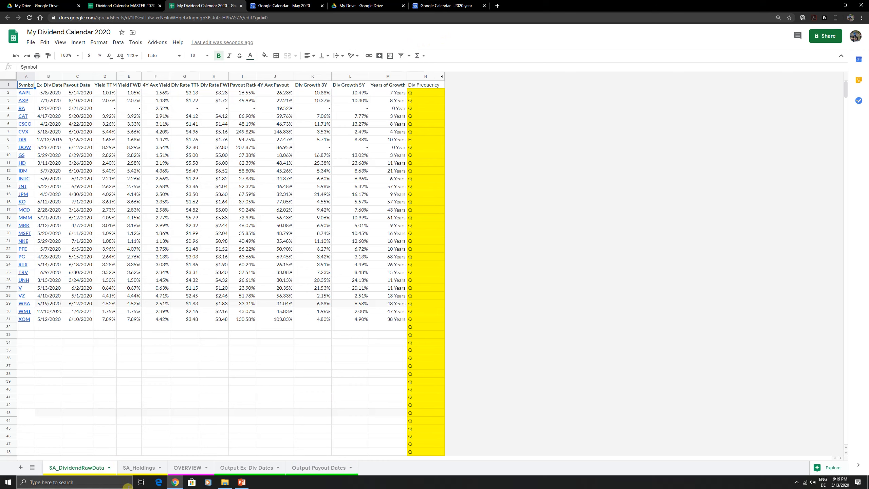
Add two blank sheets to the My Dividend Calendar 2020 spreadsheet and move them behind the Output Payout Dates sheet
{"action": "left_click", "coordinate": [21, 467]}
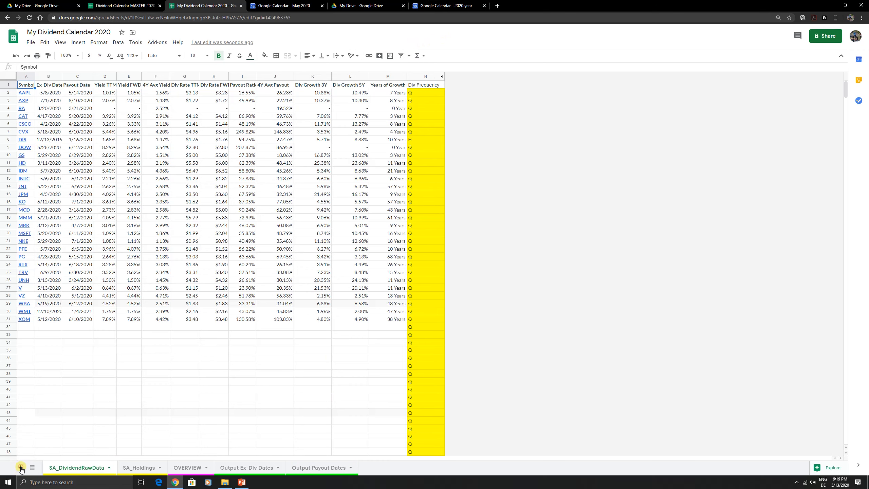
{"action": "left_click", "coordinate": [21, 468]}
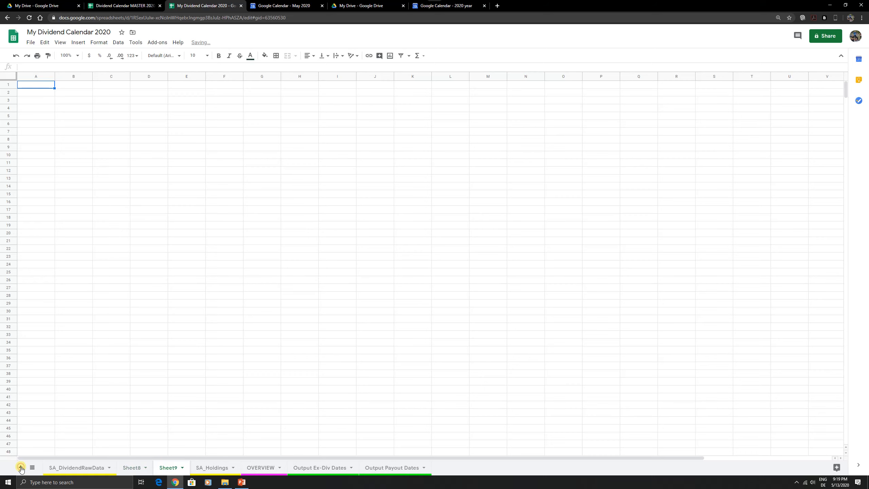
{"action": "left_click_drag", "start_coordinate": [131, 471], "coordinate": [406, 463]}
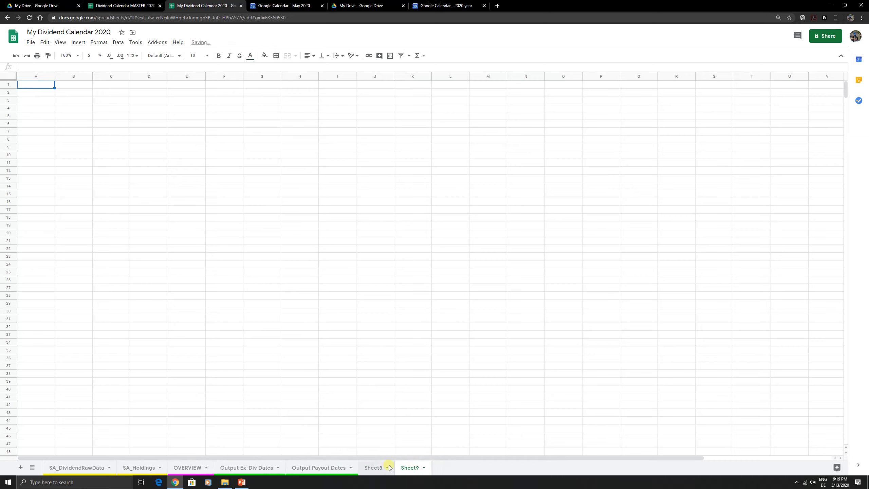
Rename the two new blank sheets as Ex-Dividend Dates and Payout Dates
{"action": "double_click", "coordinate": [373, 468]}
{"action": "type", "text": "E"}
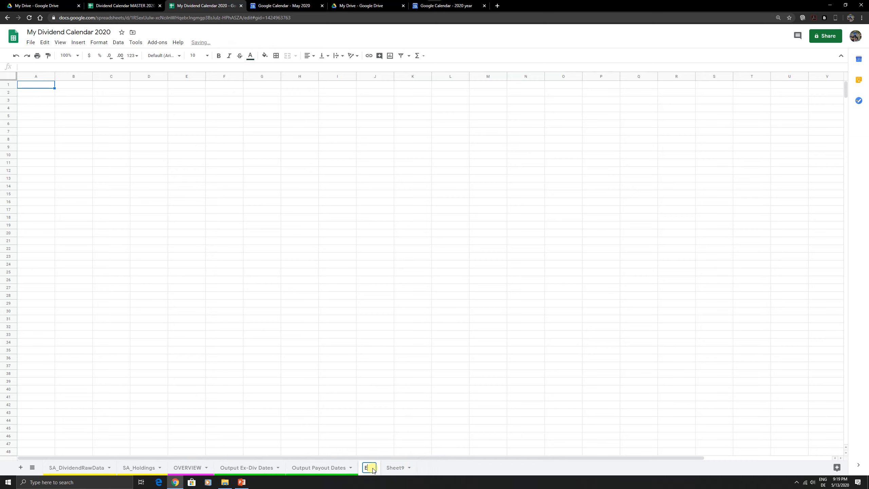
{"action": "type", "text": "x-Dividend Dates"}
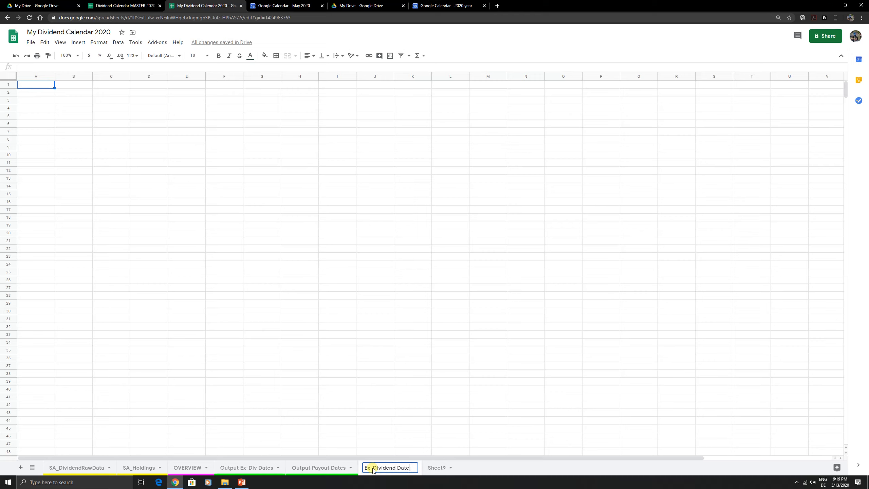
{"action": "double_click", "coordinate": [442, 468]}
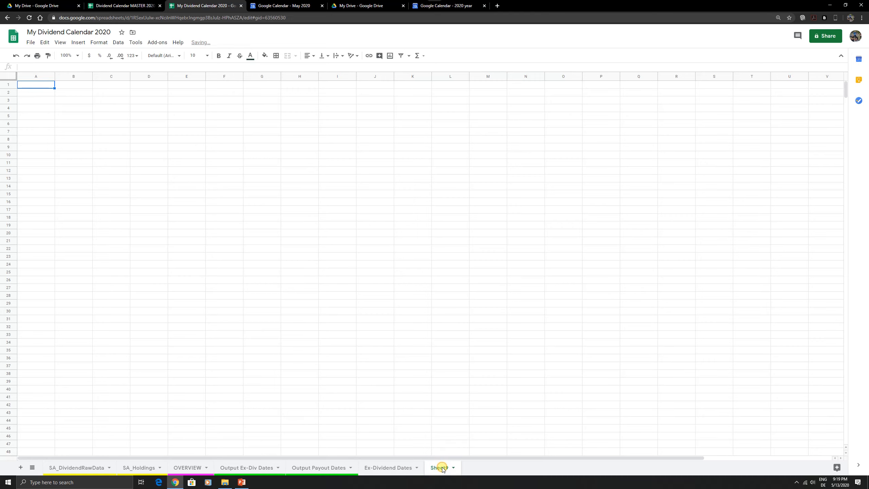
{"action": "type", "text": "Pa"}
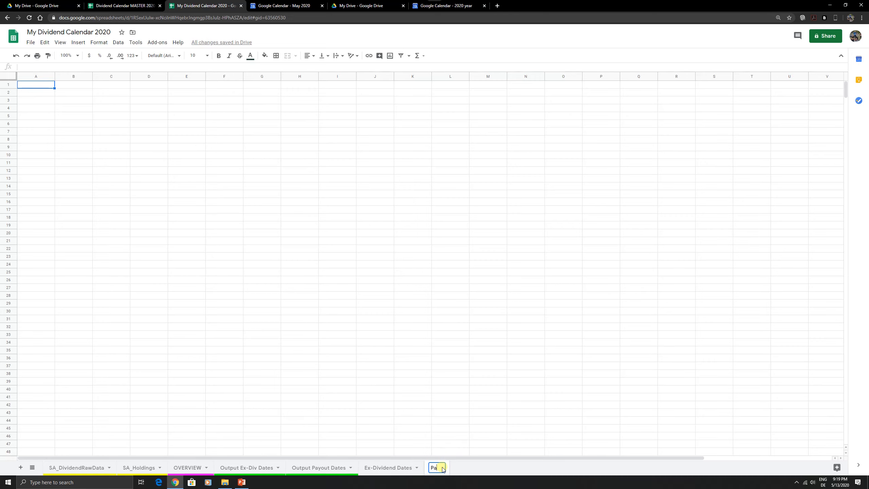
{"action": "type", "text": "yout Dates"}
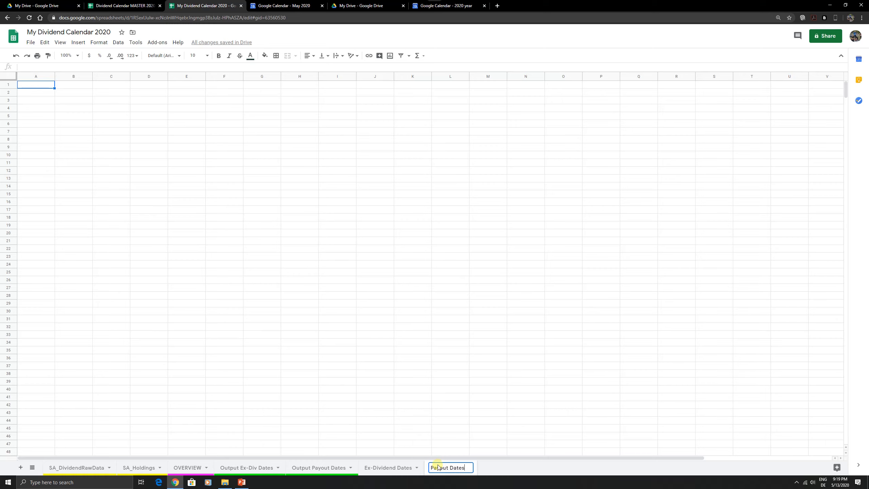
{"action": "left_click", "coordinate": [403, 375]}
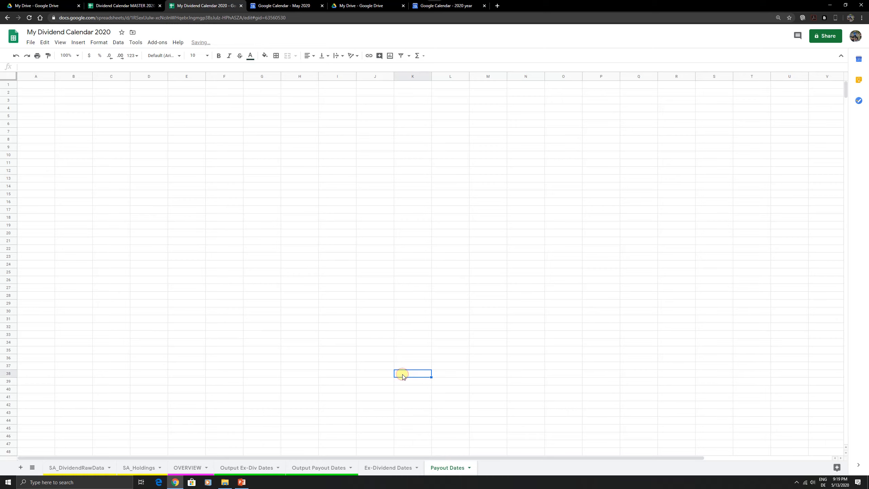
Convert the Ex-Dividend Dates sheet to a Sheets2GCal sheet linked to the Ex-Dividend Dates calendar, accepting the overwrite of its existing data
{"action": "left_click", "coordinate": [378, 469]}
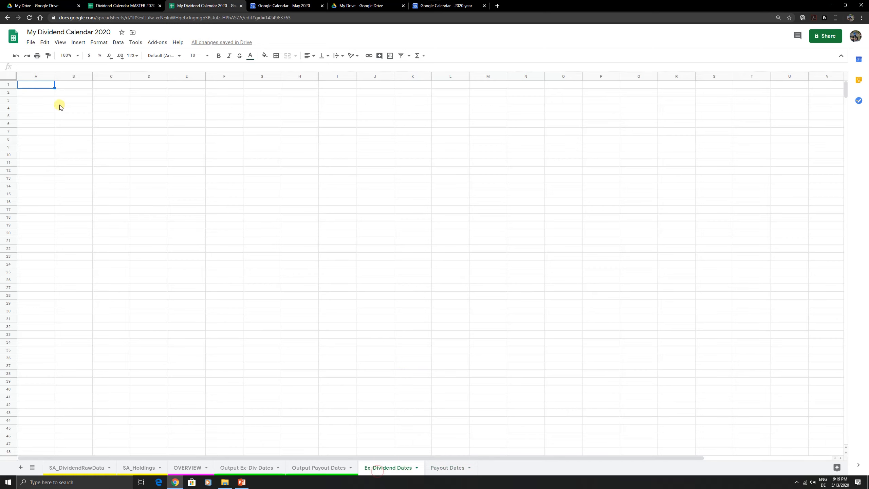
{"action": "left_click", "coordinate": [156, 43]}
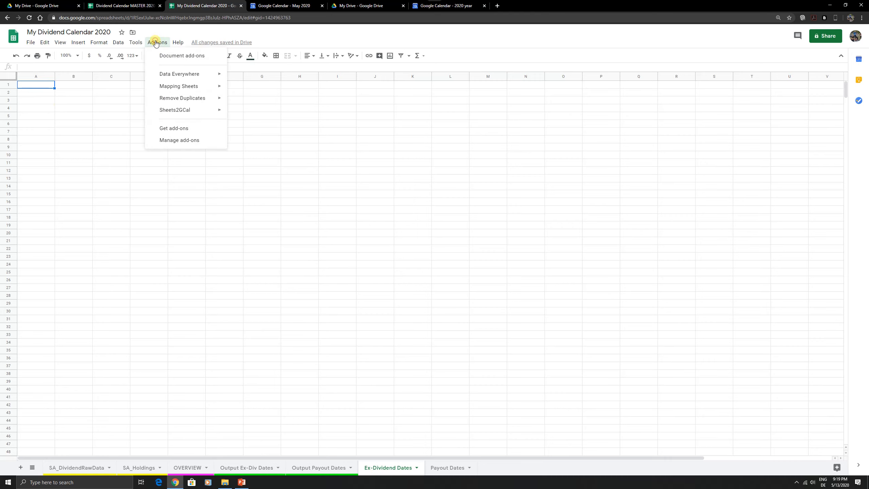
{"action": "mouse_move", "coordinate": [196, 114]}
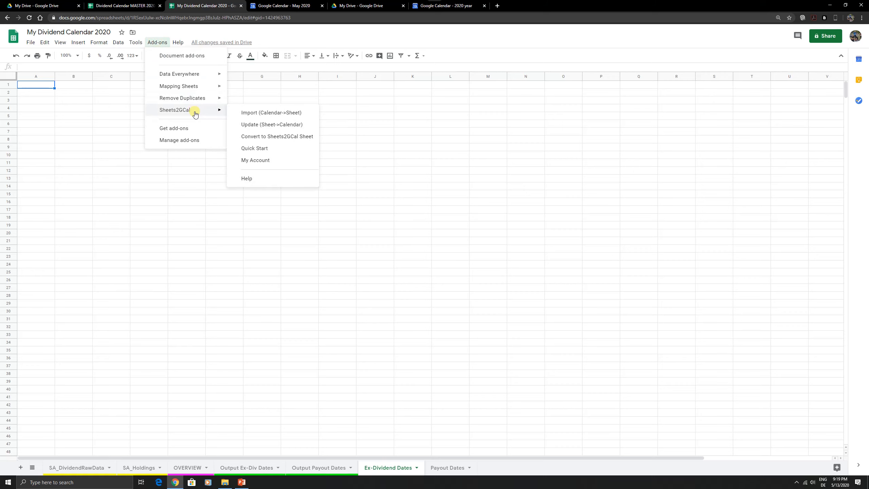
{"action": "left_click", "coordinate": [281, 136]}
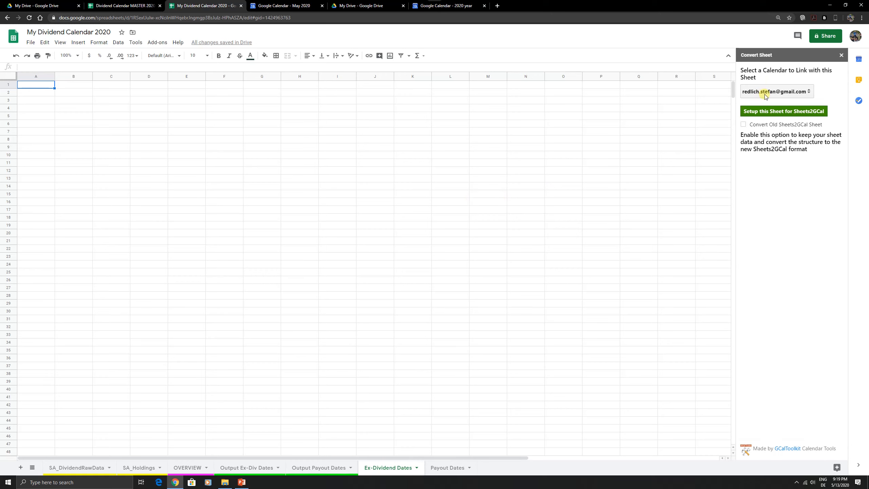
{"action": "left_click", "coordinate": [793, 93]}
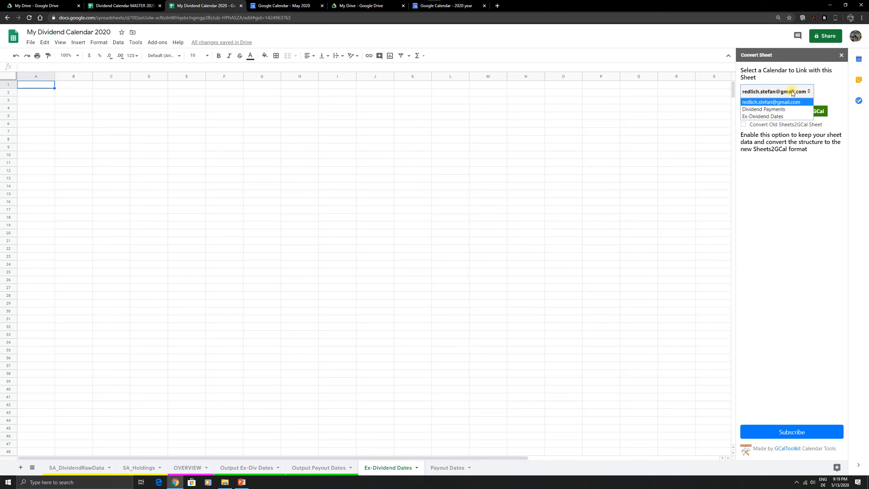
{"action": "left_click", "coordinate": [773, 117]}
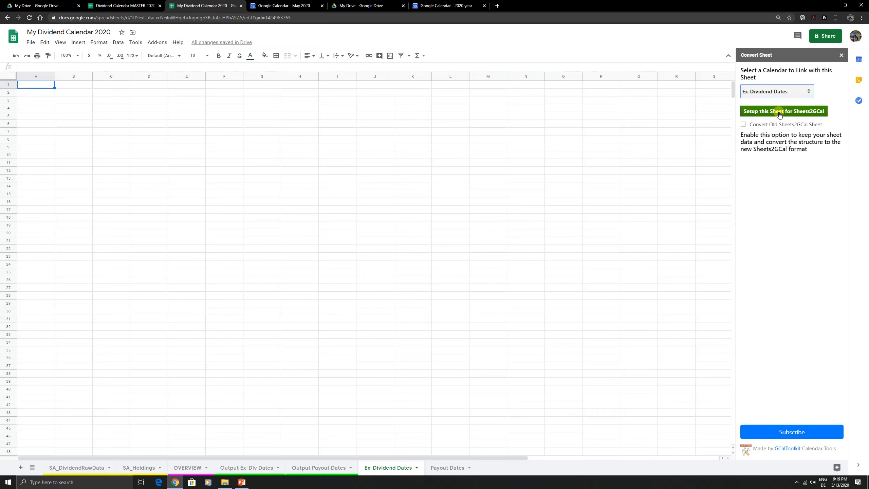
{"action": "left_click", "coordinate": [780, 112]}
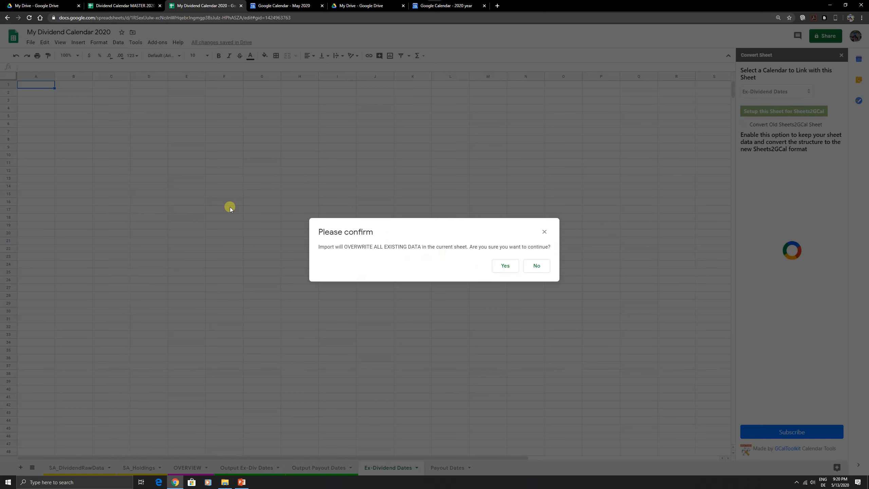
{"action": "left_click", "coordinate": [508, 269]}
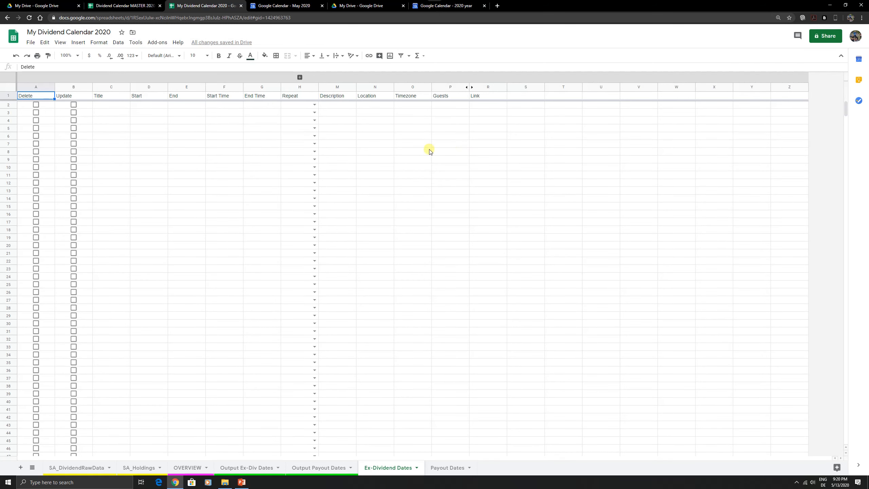
Convert the Payout Dates sheet to a Sheets2GCal sheet linked to the Dividend Payments calendar, accepting the overwrite of its existing data
{"action": "left_click", "coordinate": [449, 470]}
{"action": "left_click", "coordinate": [157, 43]}
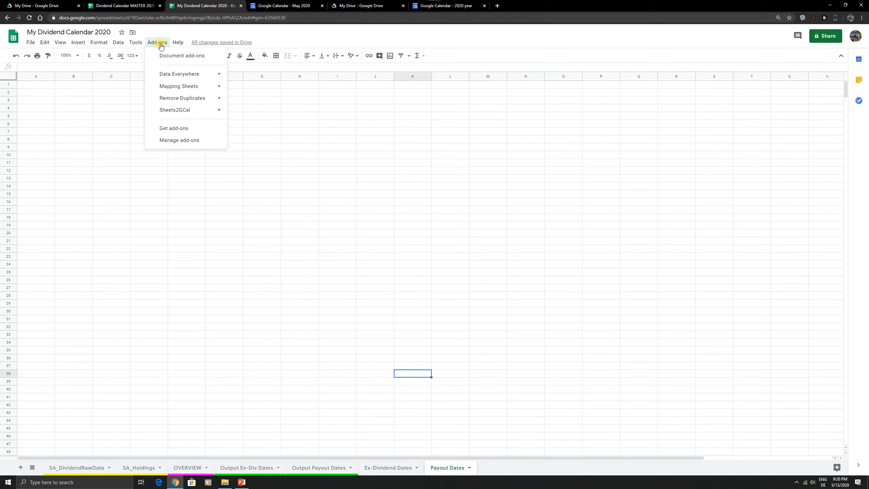
{"action": "mouse_move", "coordinate": [196, 111]}
{"action": "left_click", "coordinate": [279, 135]}
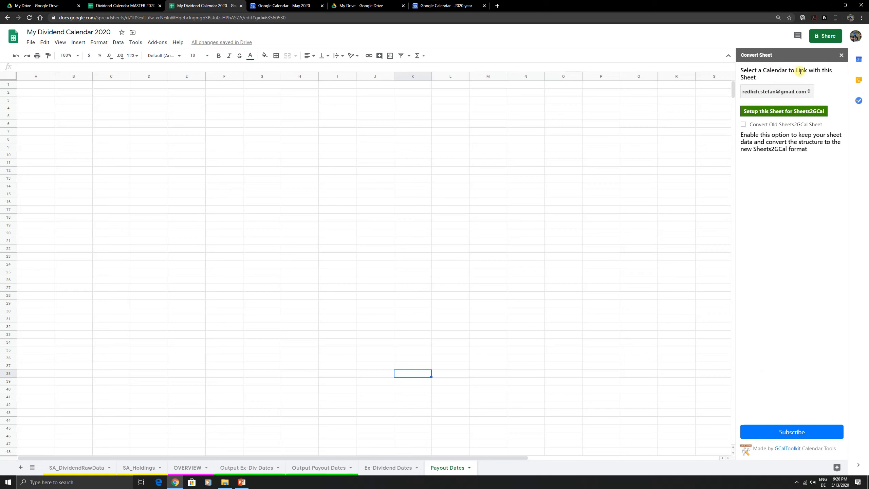
{"action": "left_click", "coordinate": [781, 95]}
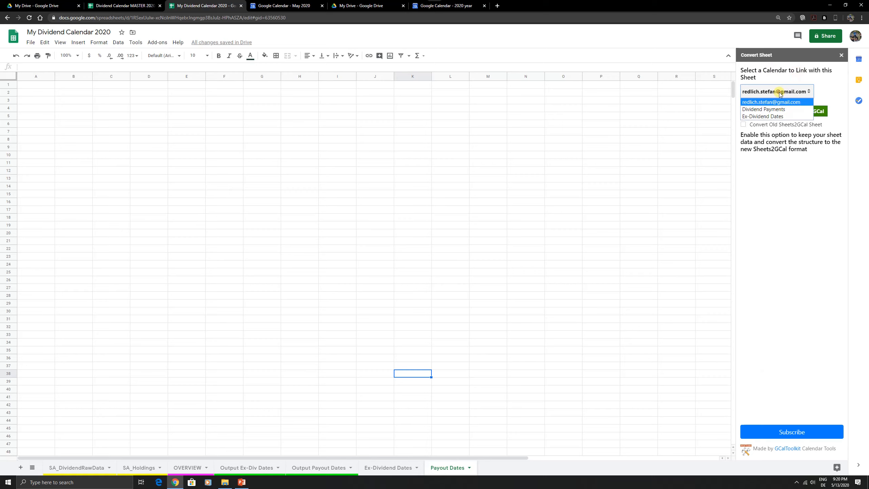
{"action": "left_click", "coordinate": [769, 110]}
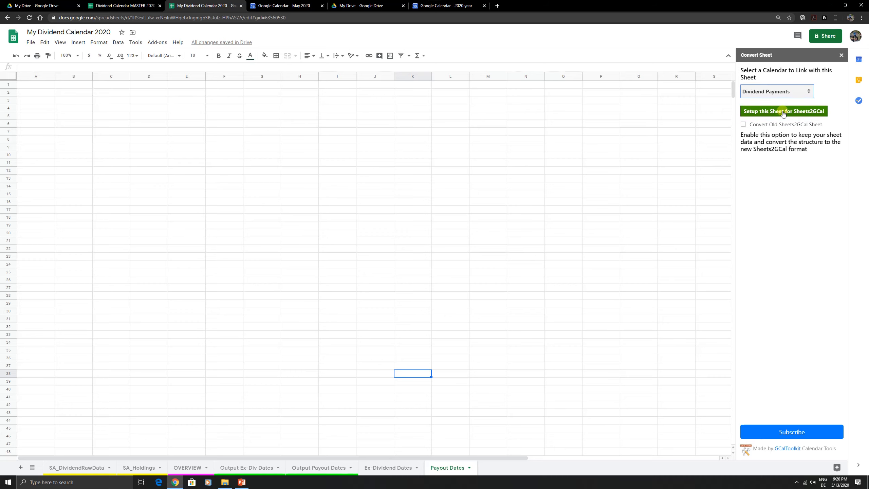
{"action": "left_click", "coordinate": [788, 111]}
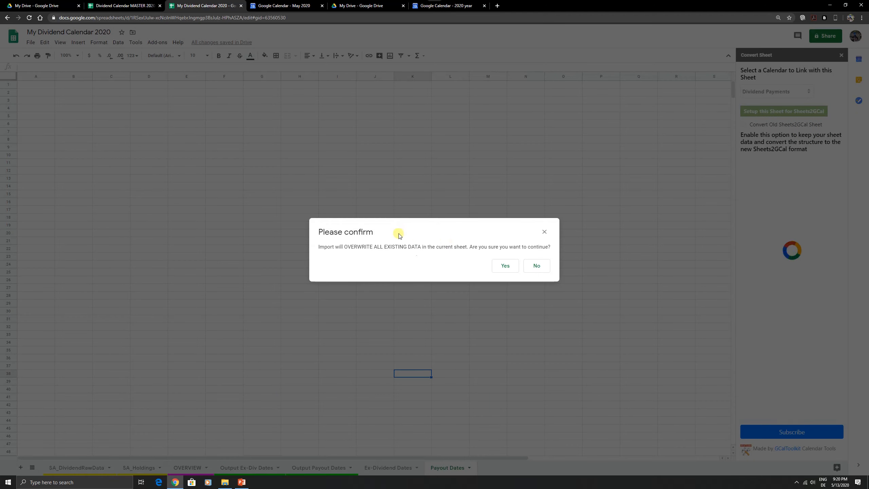
{"action": "left_click", "coordinate": [505, 267]}
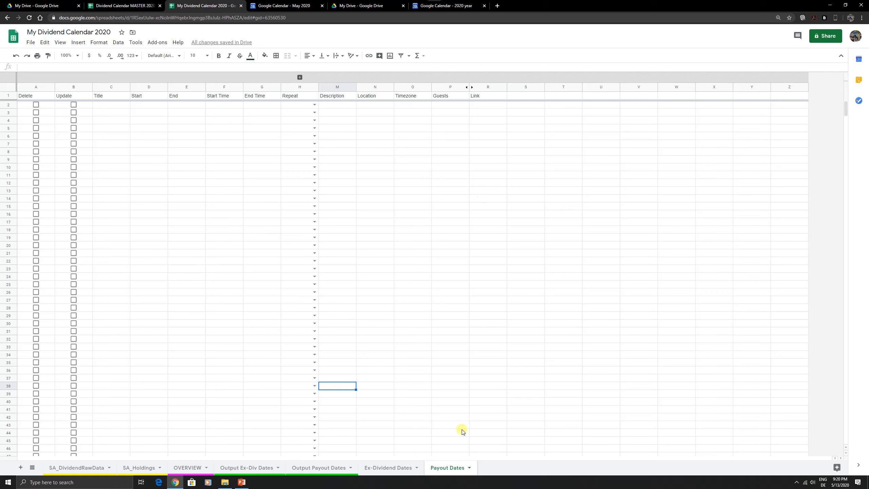
Copy the Title through Description data of all stocks from Output Ex-Div Dates and paste values only into Ex-Dividend Dates from C2
{"action": "left_click", "coordinate": [384, 472]}
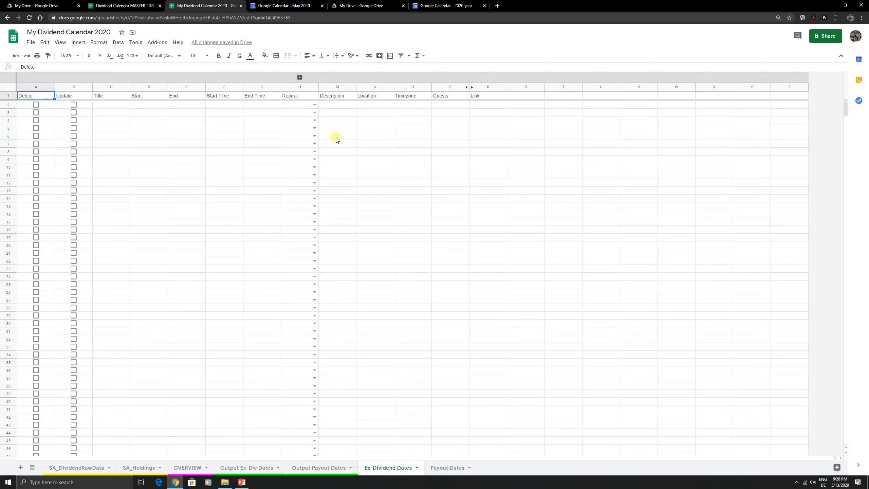
{"action": "left_click", "coordinate": [252, 470]}
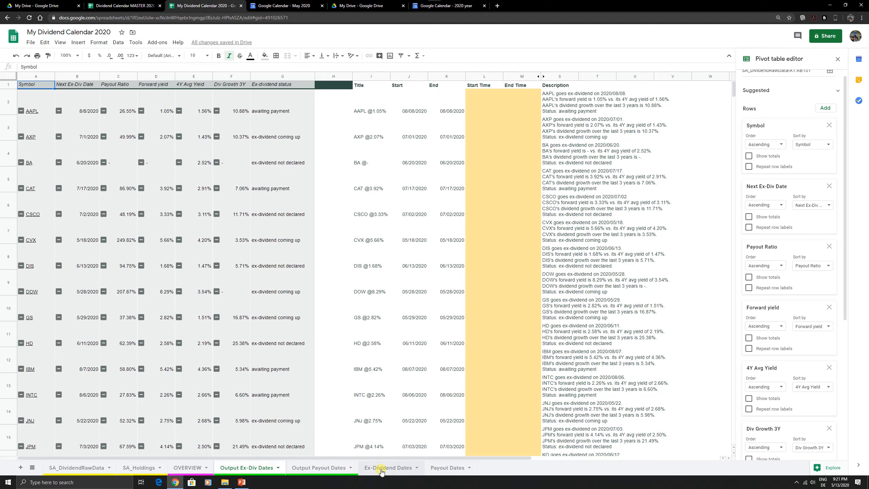
{"action": "left_click", "coordinate": [393, 468]}
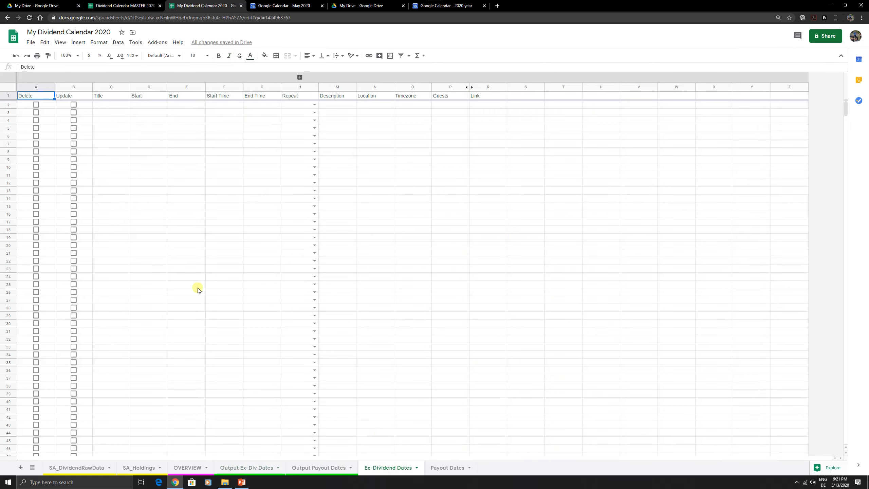
{"action": "left_click", "coordinate": [249, 467]}
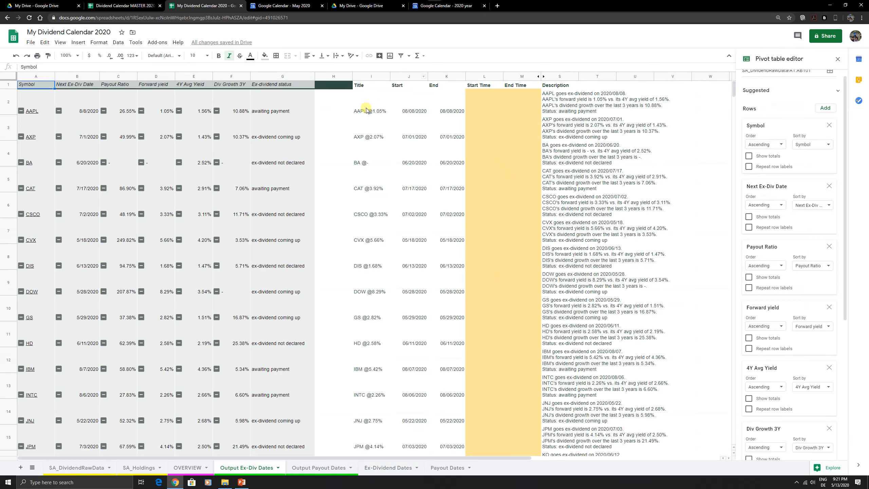
{"action": "left_click_drag", "start_coordinate": [365, 107], "coordinate": [552, 415]}
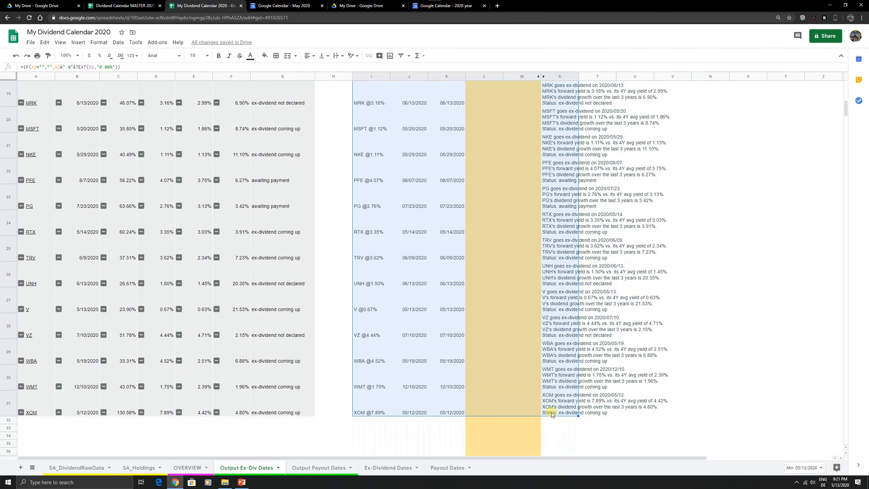
{"action": "key", "text": "ctrl+c"}
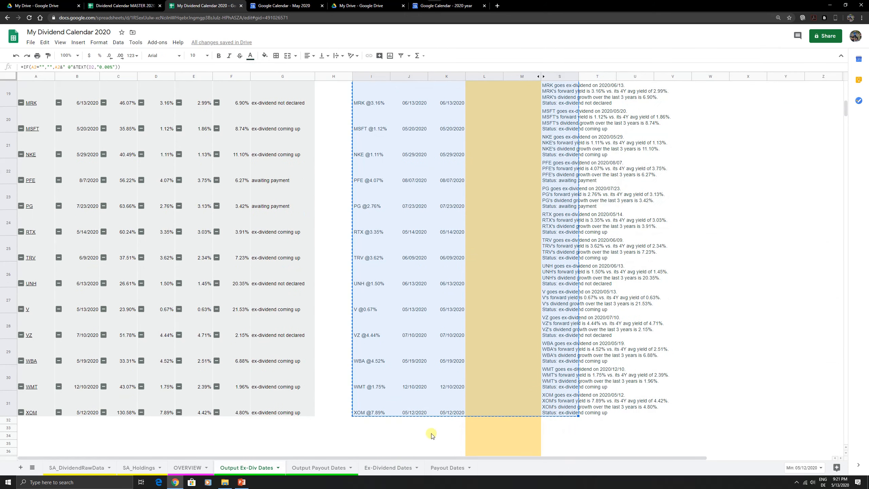
{"action": "left_click", "coordinate": [381, 468]}
{"action": "left_click", "coordinate": [101, 107]}
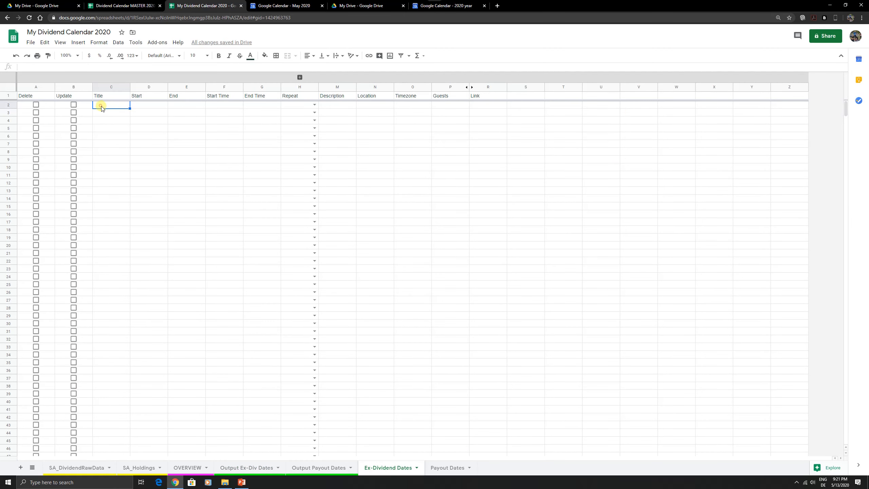
{"action": "right_click", "coordinate": [99, 107]}
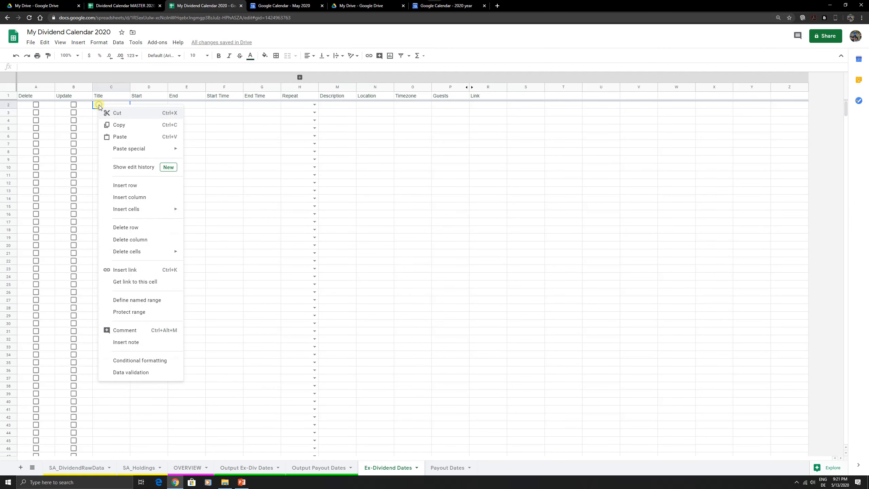
{"action": "mouse_move", "coordinate": [151, 148]}
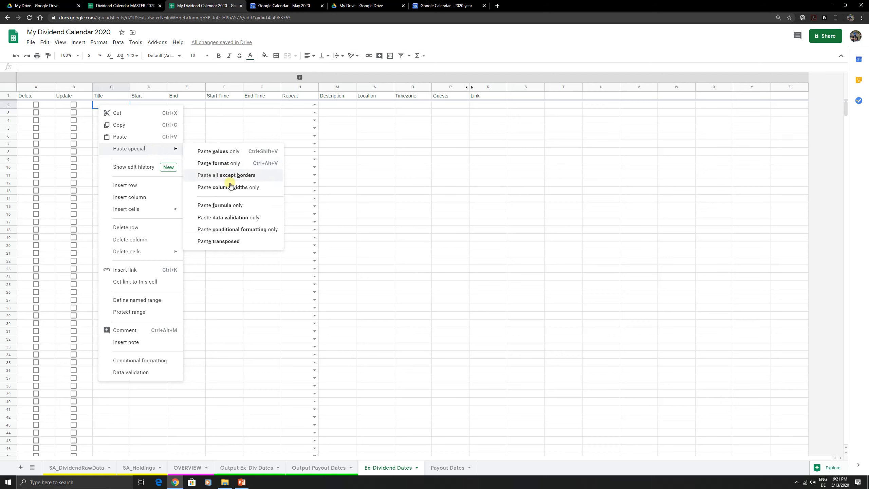
{"action": "left_click", "coordinate": [220, 152]}
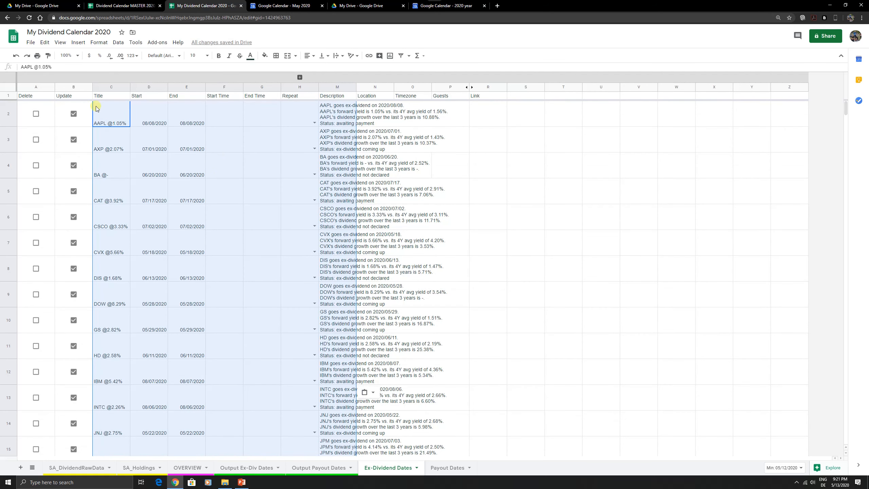
Enter =IF('Output Ex-Div Dates'!I2<>"",'Output Ex-Div Dates'!I2,"") in the first Title cell, C2, of Ex-Dividend Dates
{"action": "left_click", "coordinate": [107, 111]}
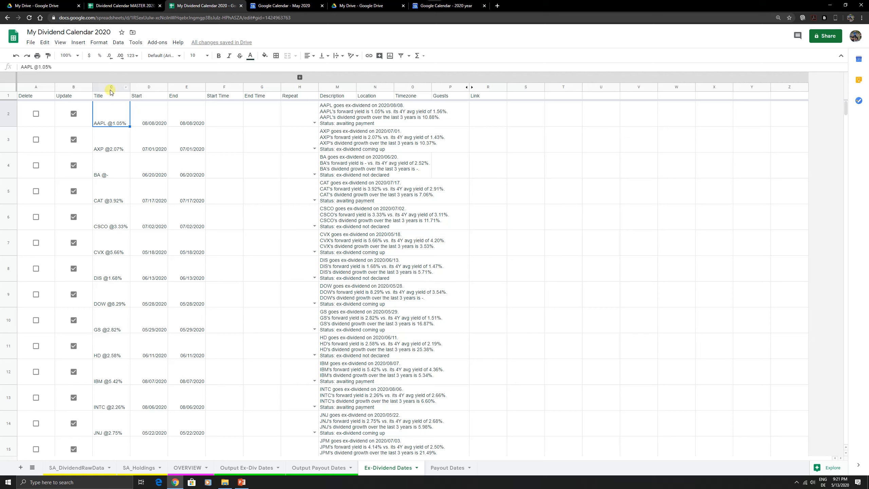
{"action": "type", "text": "+IF("}
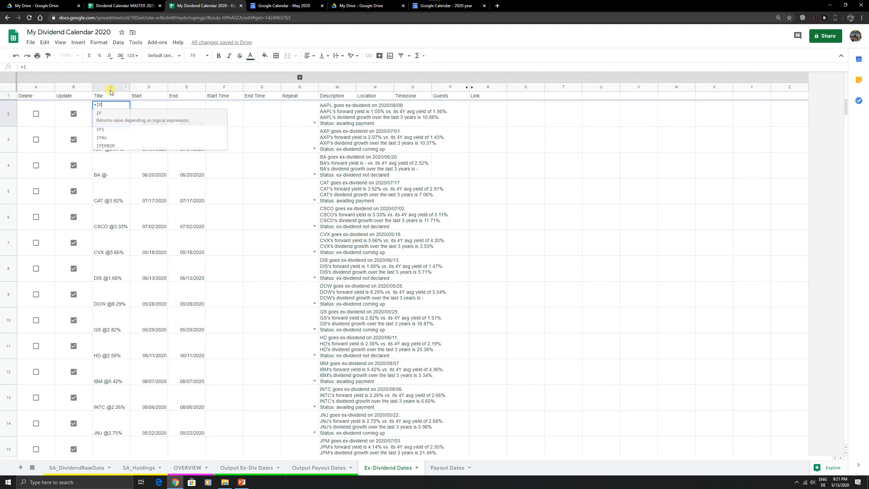
{"action": "left_click", "coordinate": [251, 467]}
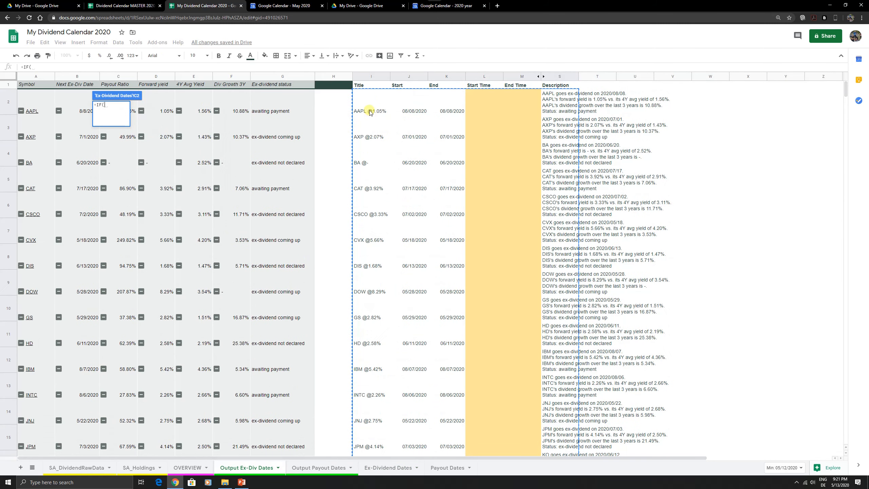
{"action": "left_click", "coordinate": [370, 106]}
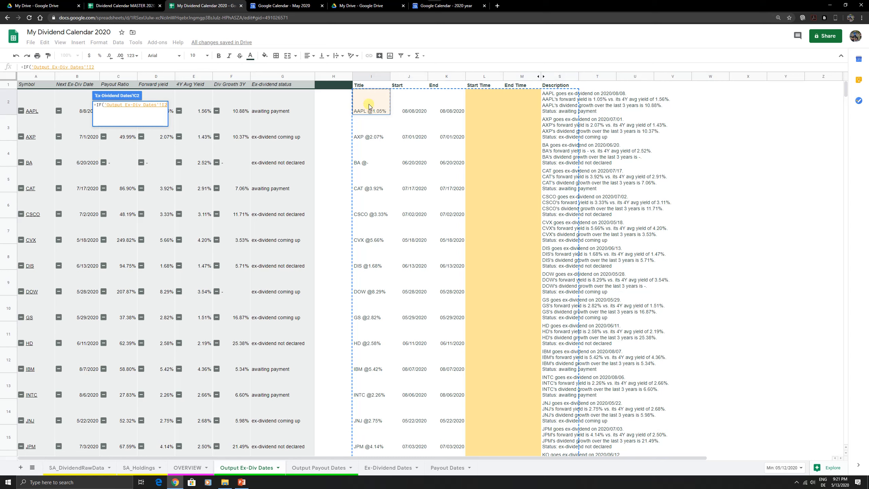
{"action": "type", "text": "<>\""}
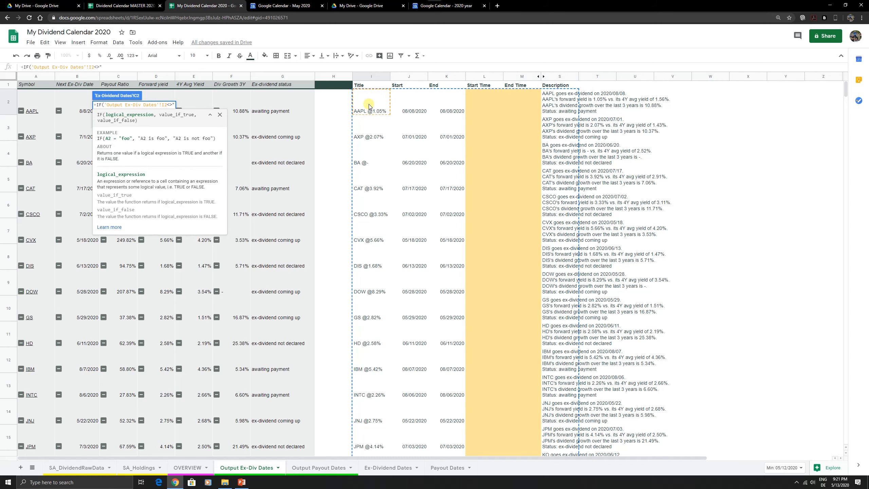
{"action": "type", "text": "\","}
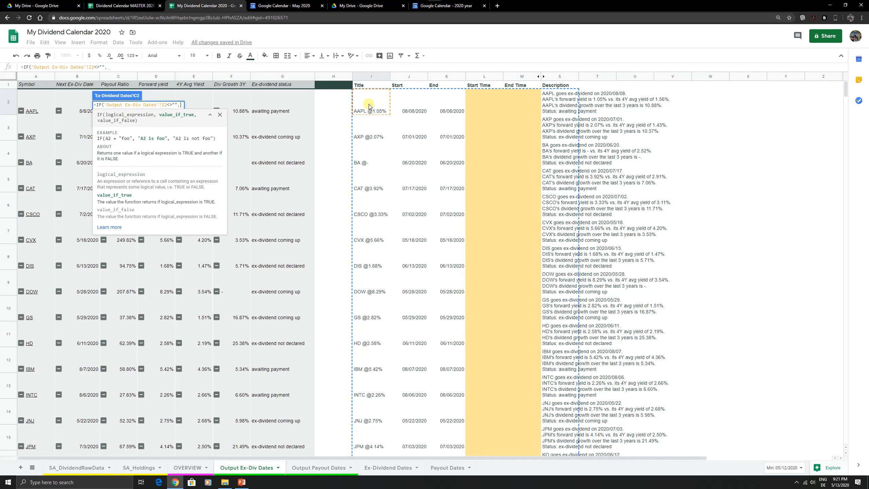
{"action": "left_click", "coordinate": [369, 105]}
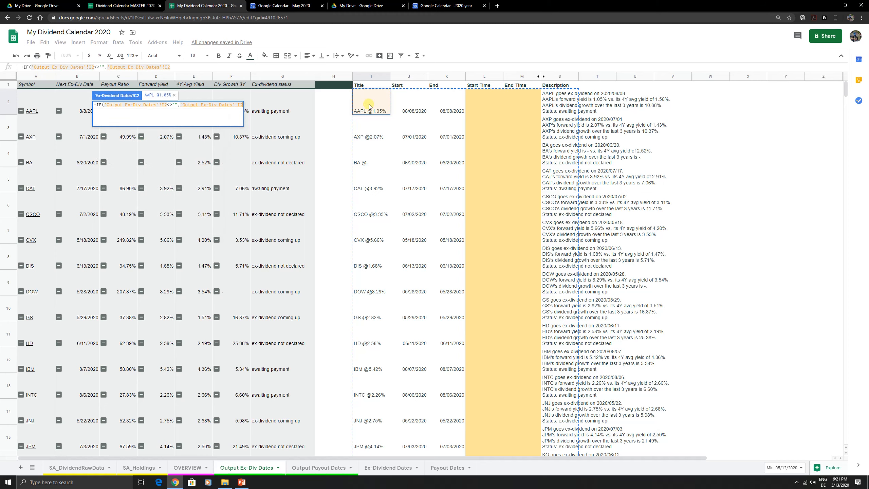
{"action": "type", "text": ",\"\")"}
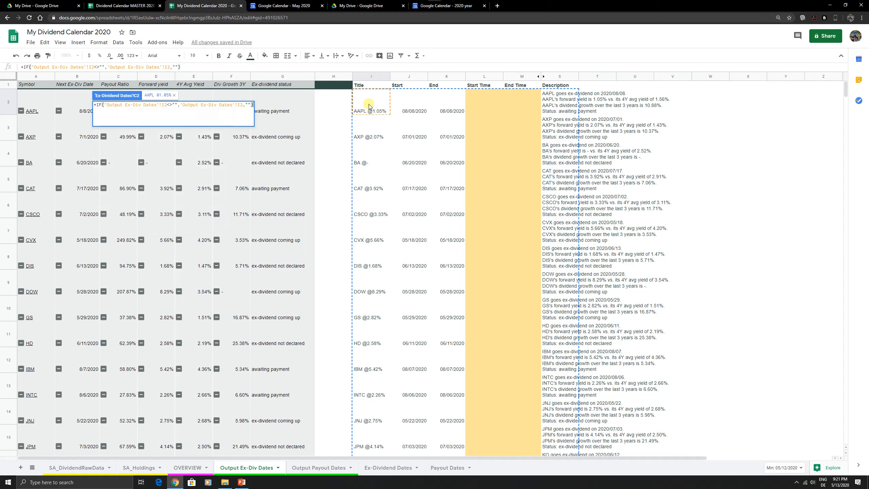
{"action": "key", "text": "Return"}
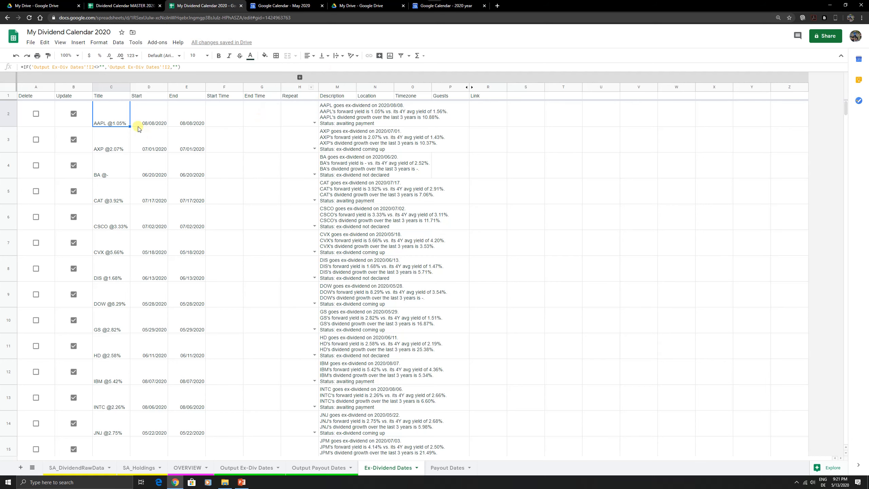
Copy the Title formula in C2 across the Start to End Time cells D2:G2 and into the Description cell M2
{"action": "left_click", "coordinate": [109, 116]}
{"action": "key", "text": "ctrl+c"}
{"action": "left_click_drag", "start_coordinate": [118, 118], "coordinate": [264, 117]}
{"action": "key", "text": "ctrl+v"}
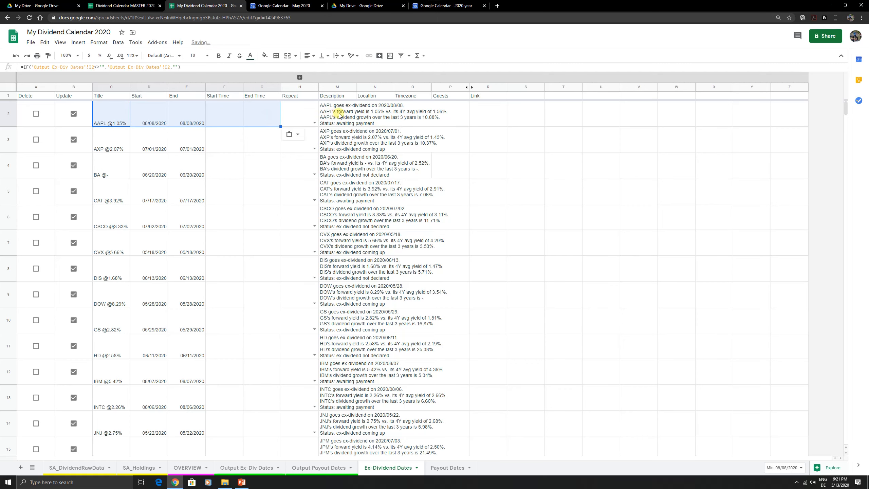
{"action": "left_click", "coordinate": [340, 114]}
{"action": "key", "text": "ctrl+v"}
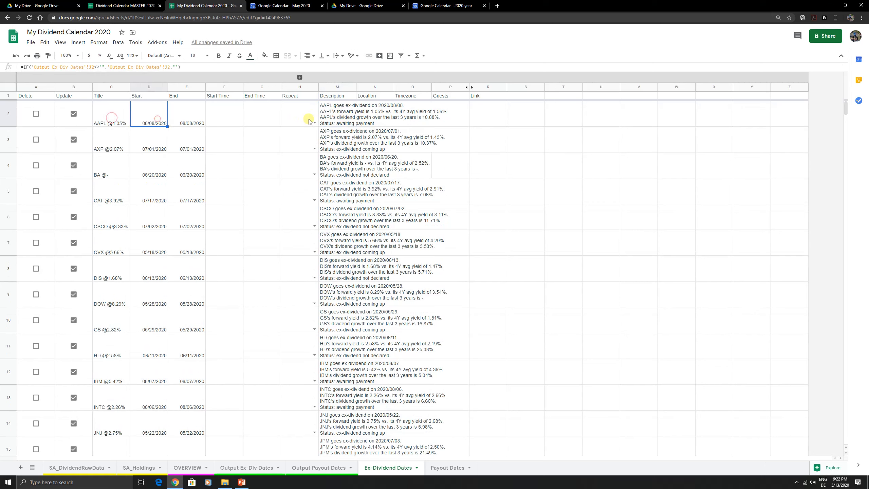
Fill the Title, Start, End and Description formulas from row 2 down to the XOM row 31
{"action": "left_click_drag", "start_coordinate": [110, 116], "coordinate": [204, 409]}
{"action": "scroll", "coordinate": [294, 270], "scroll_direction": "up", "scroll_amount": 10}
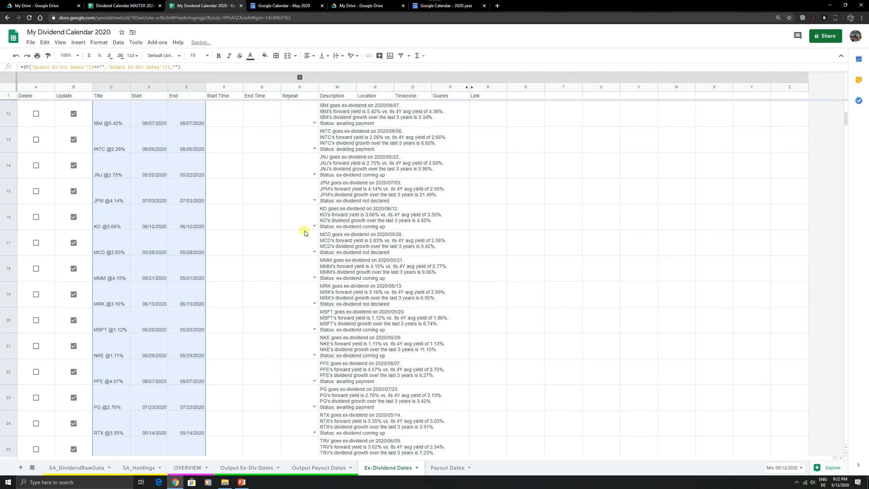
{"action": "left_click", "coordinate": [352, 115]}
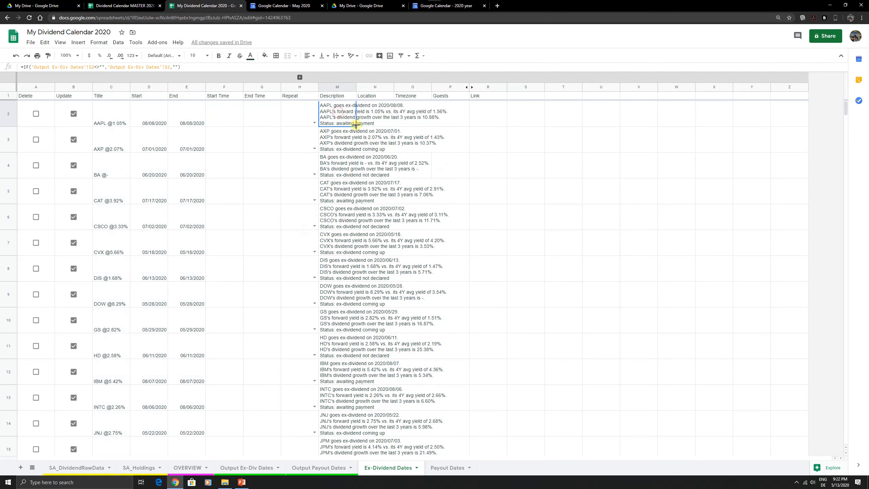
{"action": "left_click_drag", "start_coordinate": [356, 126], "coordinate": [347, 352]}
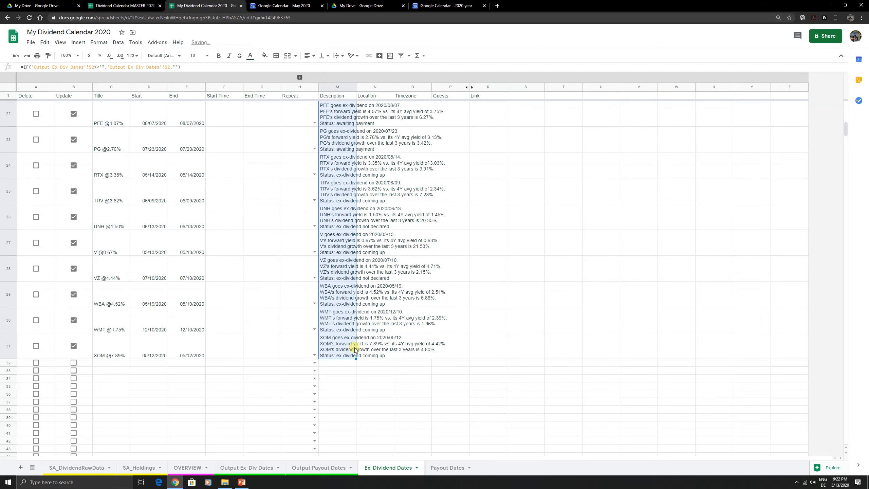
{"action": "scroll", "coordinate": [227, 304], "scroll_direction": "up", "scroll_amount": 6}
{"action": "scroll", "coordinate": [228, 304], "scroll_direction": "up", "scroll_amount": 7}
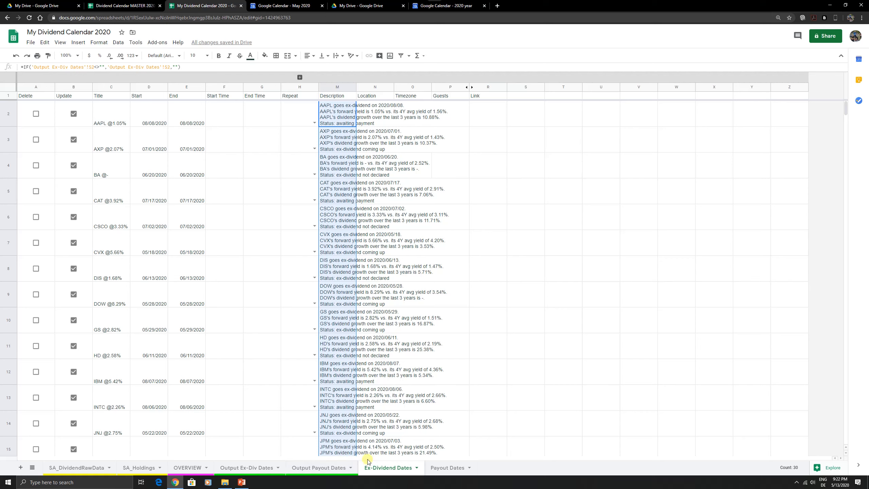
{"action": "left_click", "coordinate": [385, 134]}
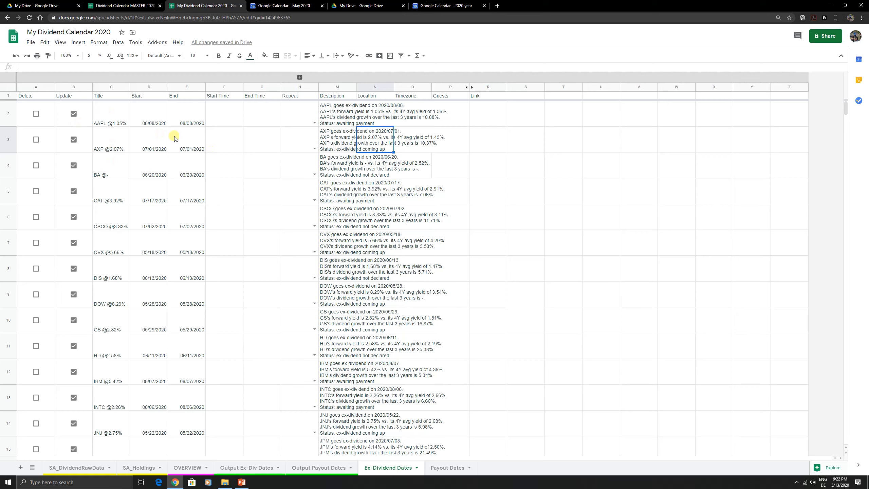
{"action": "scroll", "coordinate": [123, 254], "scroll_direction": "down", "scroll_amount": 10}
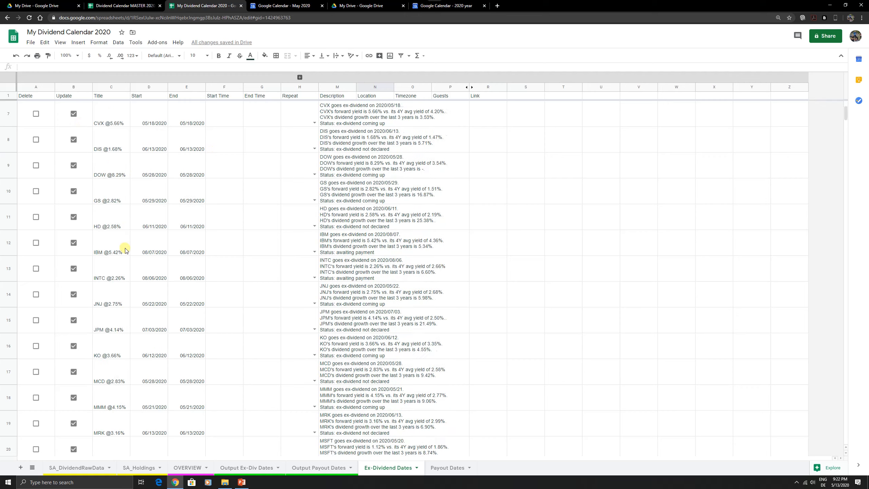
{"action": "scroll", "coordinate": [124, 294], "scroll_direction": "down", "scroll_amount": 3}
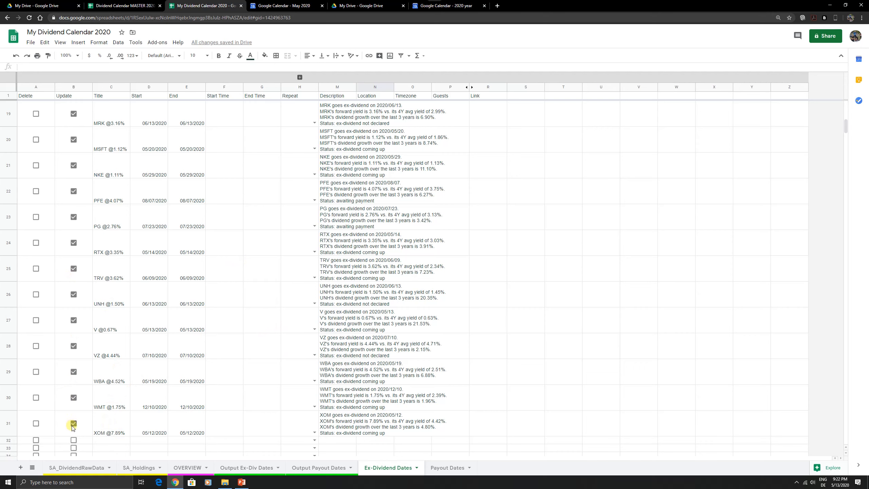
{"action": "scroll", "coordinate": [69, 247], "scroll_direction": "up", "scroll_amount": 15}
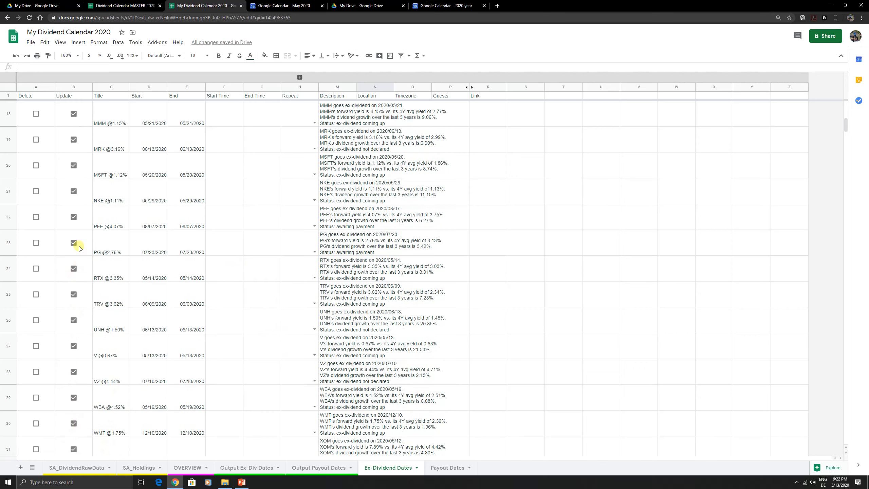
Update the Ex-Dividend Dates calendar from its sheet with Sheets2GCal, without sending email for newly created events
{"action": "left_click", "coordinate": [72, 99]}
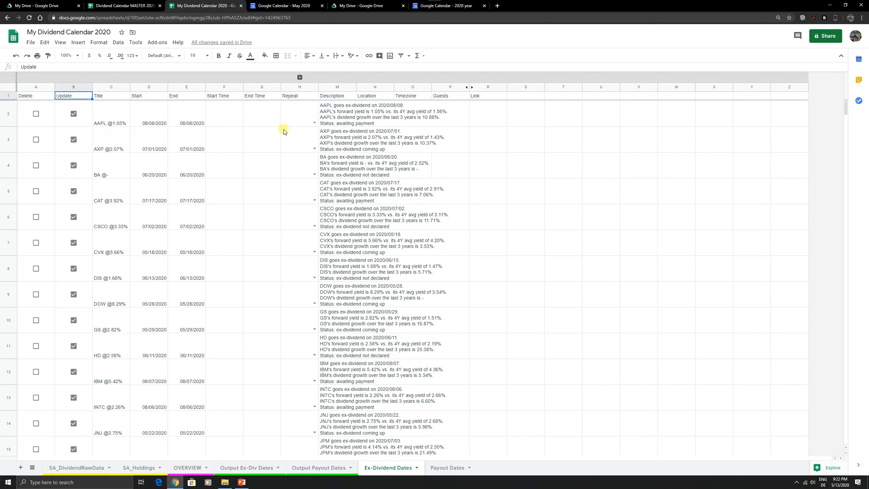
{"action": "left_click", "coordinate": [157, 42]}
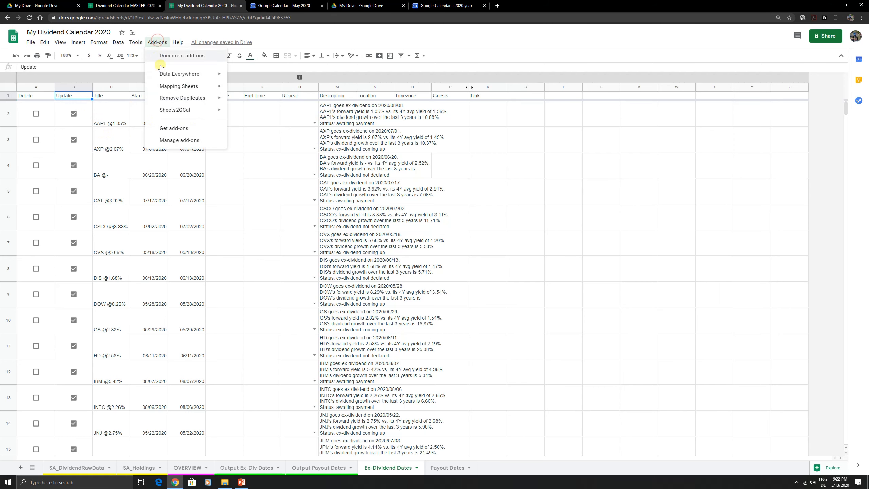
{"action": "mouse_move", "coordinate": [204, 110]}
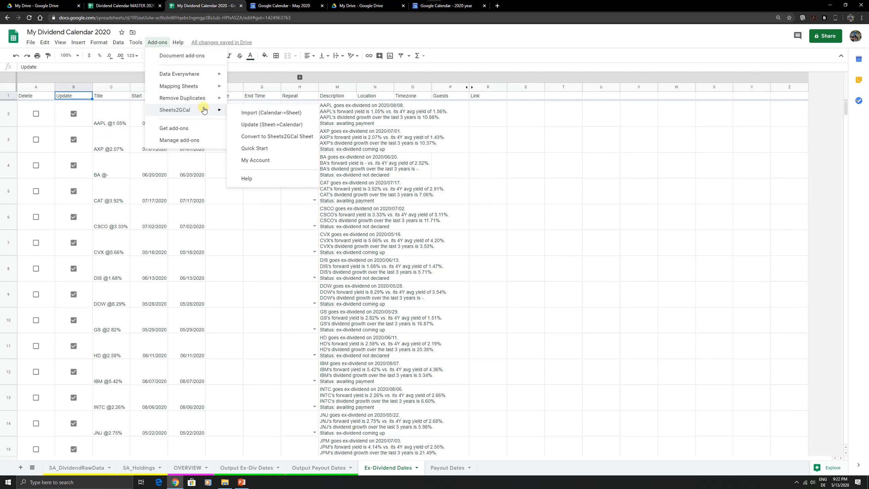
{"action": "left_click", "coordinate": [270, 125]}
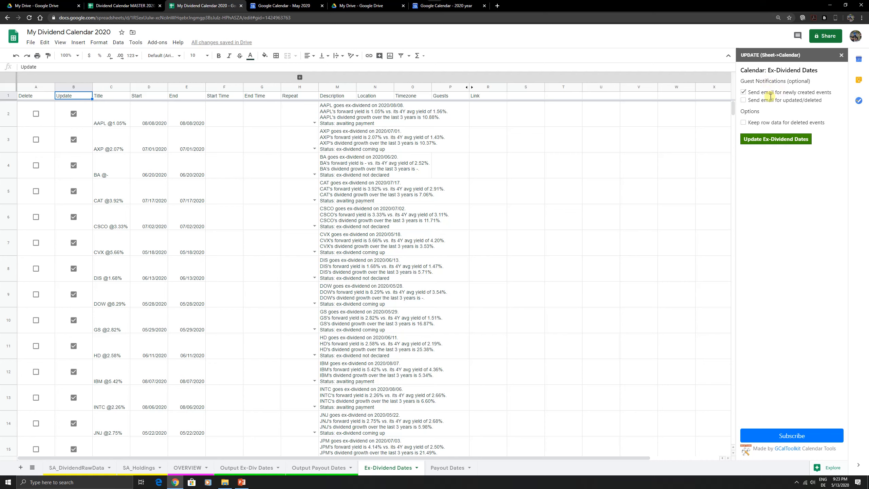
{"action": "left_click", "coordinate": [744, 93]}
{"action": "left_click", "coordinate": [772, 140]}
{"action": "left_click", "coordinate": [774, 142]}
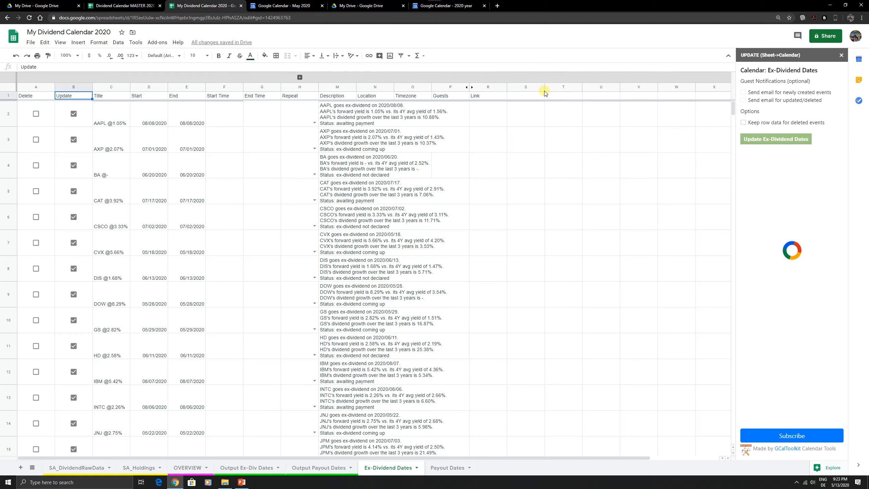
Check the May 2020 ex-dividend events in Google Calendar, hiding and reshowing the Ex-Dividend Dates calendar, and return to the My Dividend Calendar 2020 spreadsheet
{"action": "left_click", "coordinate": [296, 6]}
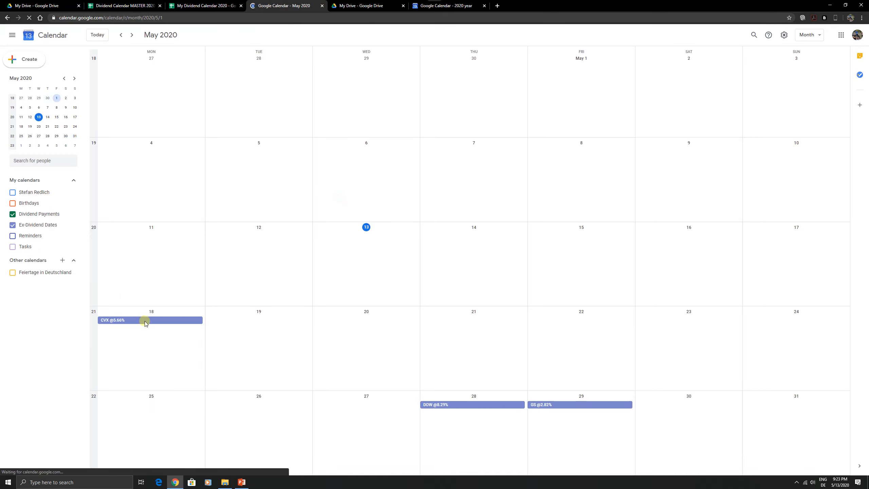
{"action": "scroll", "coordinate": [441, 361], "scroll_direction": "down", "scroll_amount": 1}
{"action": "scroll", "coordinate": [446, 349], "scroll_direction": "up", "scroll_amount": 1}
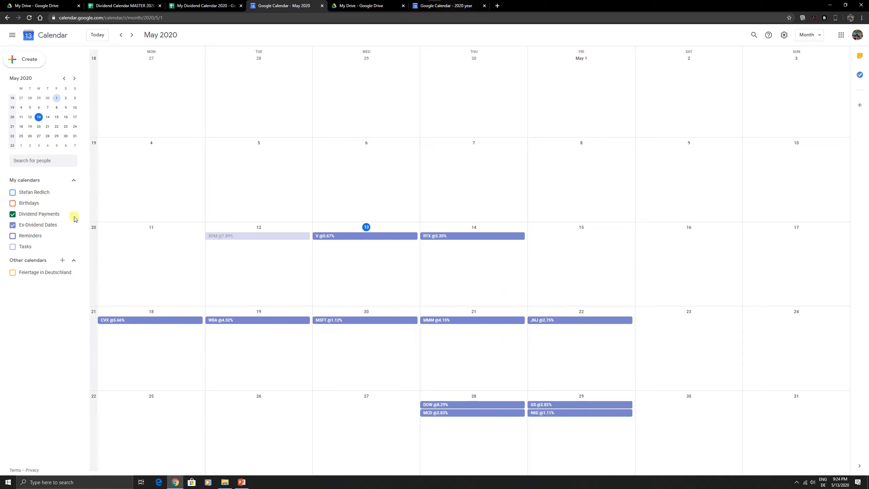
{"action": "left_click", "coordinate": [13, 225]}
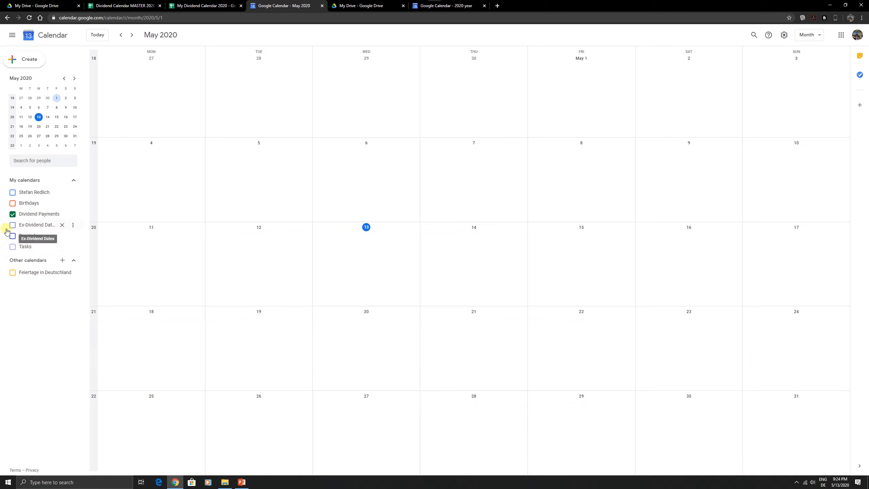
{"action": "left_click", "coordinate": [12, 226]}
{"action": "left_click", "coordinate": [200, 6]}
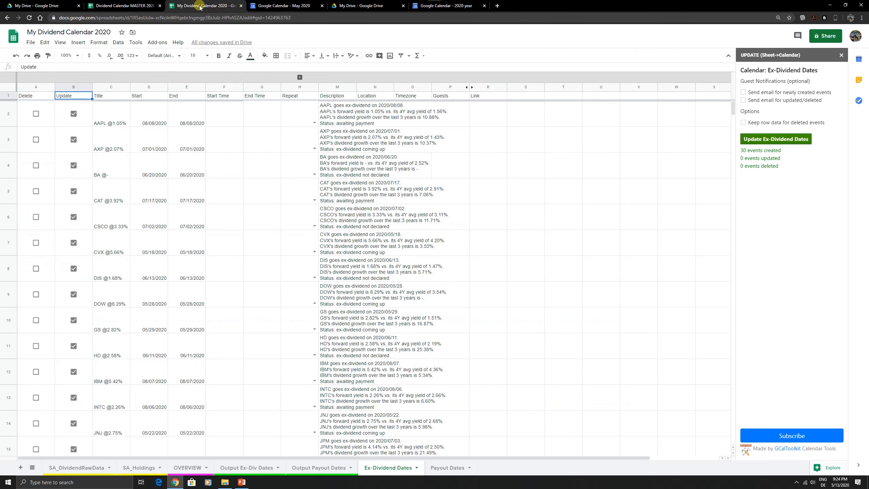
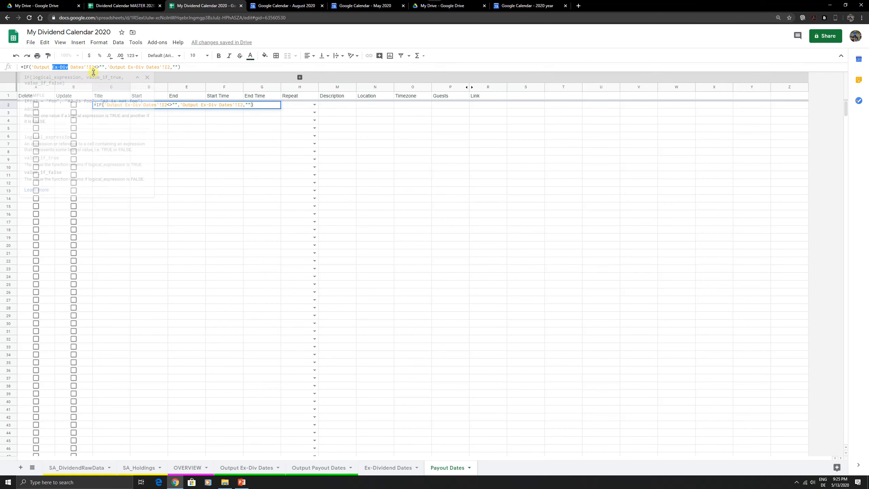
Enter =IF('Output Payout Dates'!I2<>"",'Output Payout Dates'!I2,"") in the first Title cell, C2, of Payout Dates
{"action": "type", "text": "Payout"}
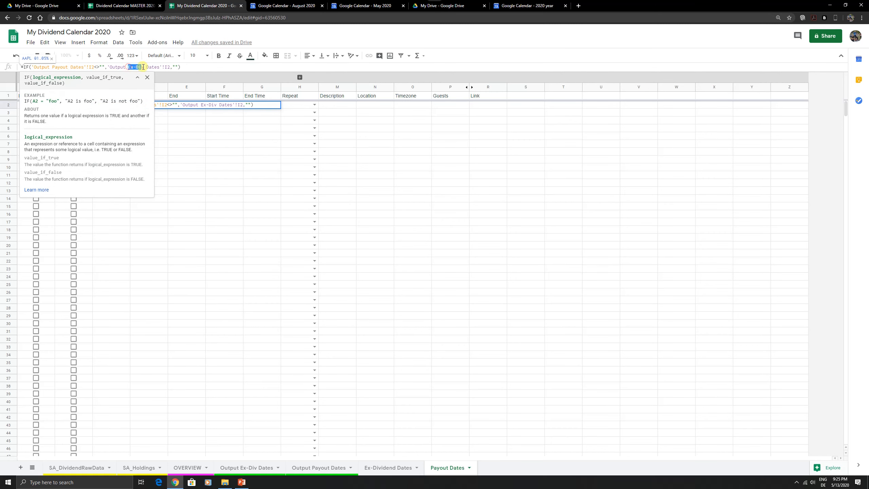
{"action": "type", "text": "Payout"}
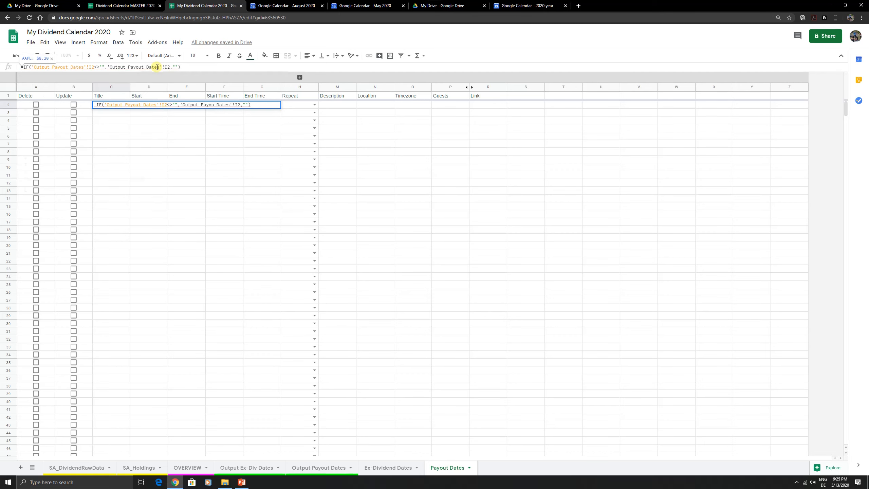
{"action": "key", "text": "Return"}
Copy the Title formula in C2 across D2:G2 and into Description cell M2, where it references 'Output Payout Dates'!S2
{"action": "left_click", "coordinate": [113, 107]}
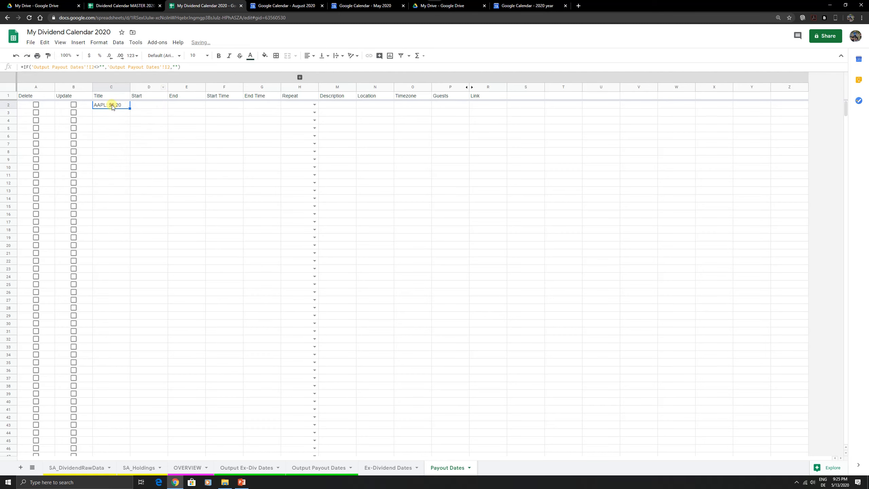
{"action": "left_click_drag", "start_coordinate": [129, 109], "coordinate": [278, 107]}
{"action": "left_click", "coordinate": [336, 104]}
{"action": "type", "text": "=IF('Output Payout Dates'!S2<>\"\",'Output Payout Dates'!S2,\"\")"}
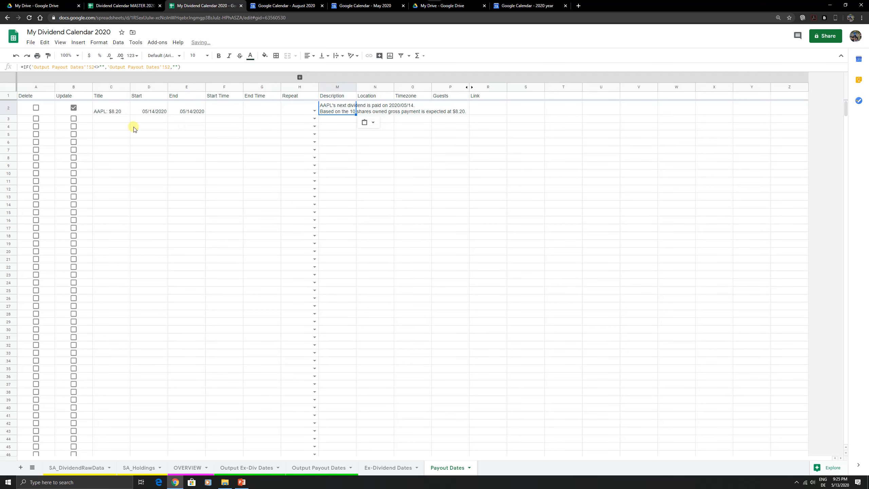
Fill the Title, Start, End and Description formulas of Payout Dates from row 2 down to the HD row 11
{"action": "left_click_drag", "start_coordinate": [111, 112], "coordinate": [206, 185]}
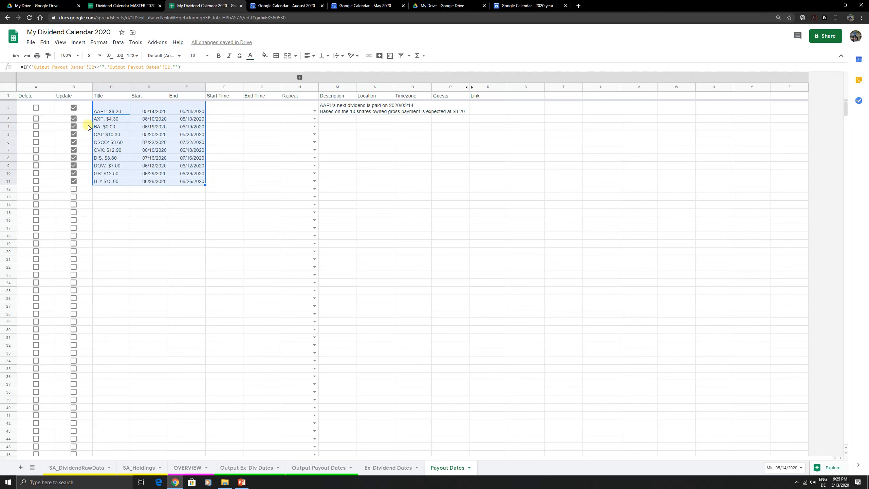
{"action": "left_click", "coordinate": [333, 109]}
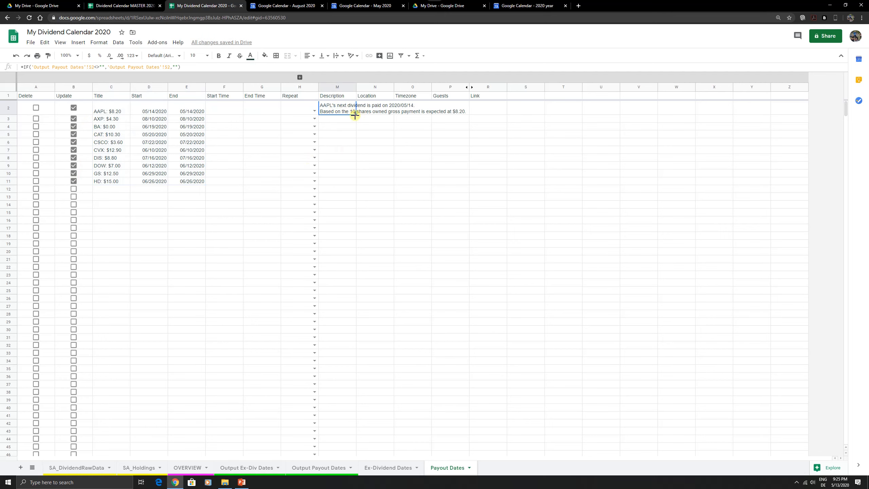
{"action": "left_click_drag", "start_coordinate": [355, 116], "coordinate": [344, 182]}
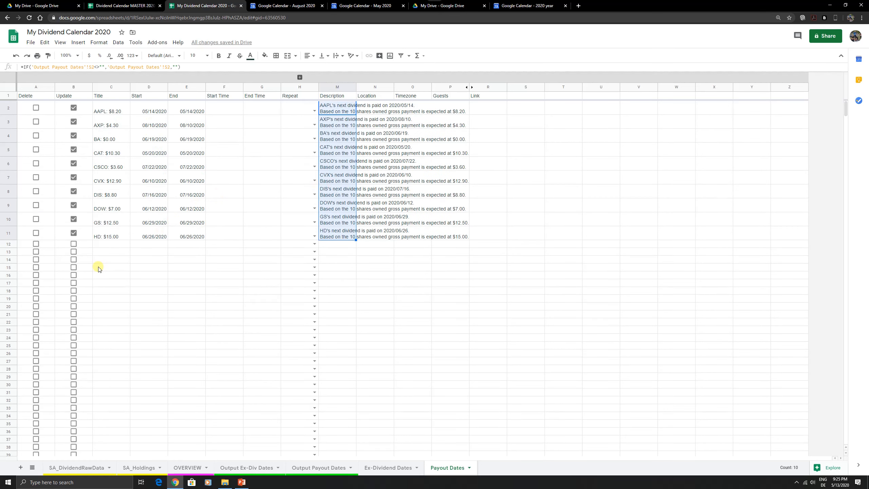
Extend the Title, Start and End formulas from the HD row 11 down to row 74, and the Description formula down to row 67
{"action": "left_click", "coordinate": [103, 237]}
{"action": "left_click_drag", "start_coordinate": [110, 237], "coordinate": [191, 326]}
{"action": "scroll", "coordinate": [377, 198], "scroll_direction": "up", "scroll_amount": 10}
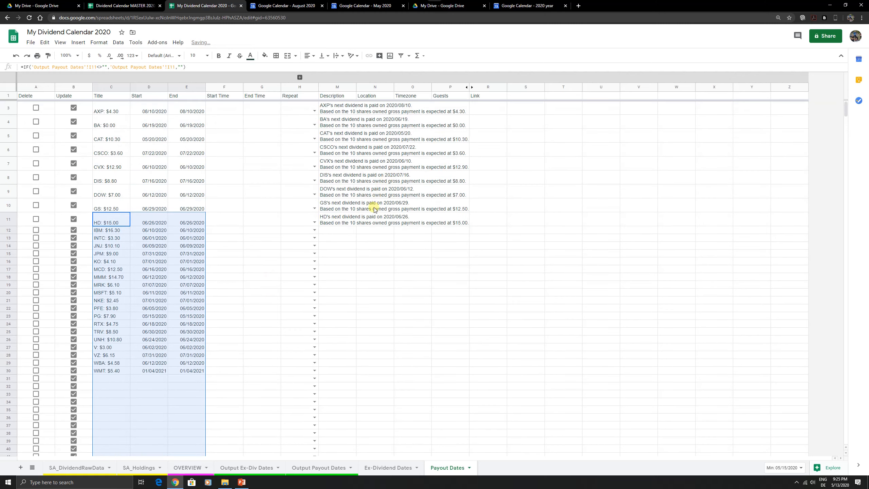
{"action": "left_click", "coordinate": [334, 219]}
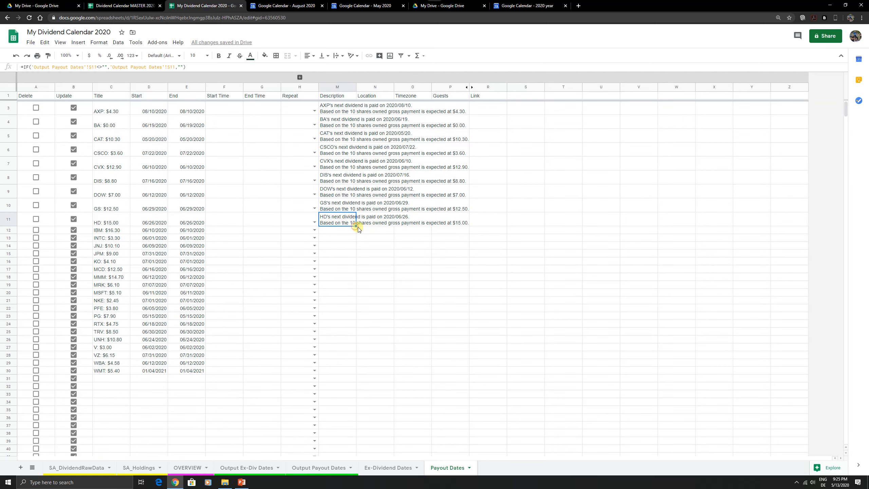
{"action": "left_click_drag", "start_coordinate": [356, 227], "coordinate": [351, 382]}
Review the filled Payout Dates rows from AAPL to WMT and the Update checkboxes of the empty rows below
{"action": "scroll", "coordinate": [341, 274], "scroll_direction": "up", "scroll_amount": 6}
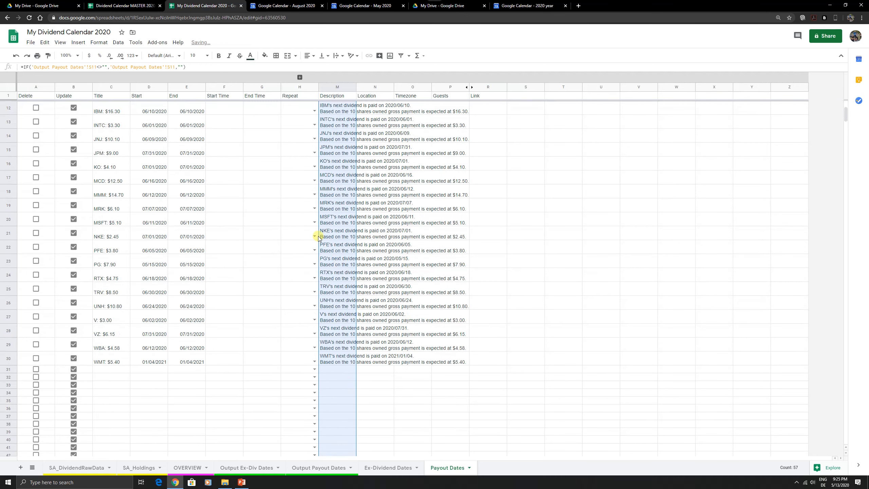
{"action": "scroll", "coordinate": [317, 237], "scroll_direction": "up", "scroll_amount": 1}
{"action": "scroll", "coordinate": [318, 237], "scroll_direction": "up", "scroll_amount": 2}
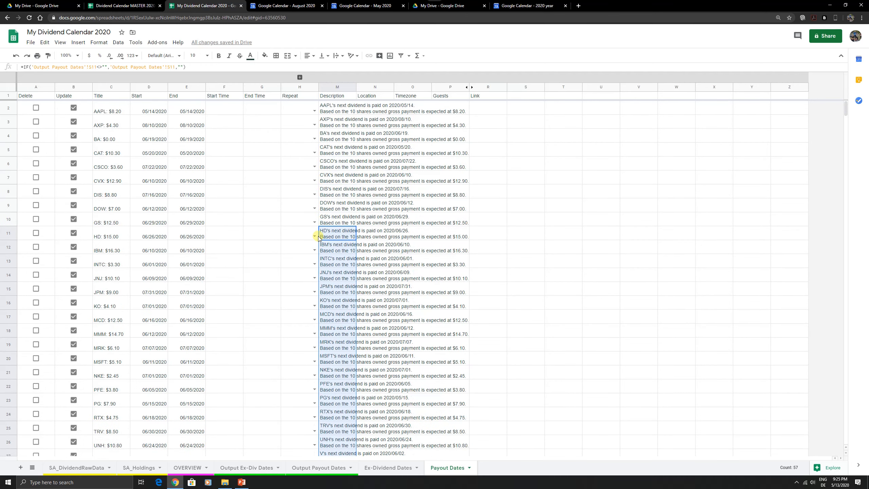
{"action": "scroll", "coordinate": [318, 237], "scroll_direction": "down", "scroll_amount": 1}
{"action": "scroll", "coordinate": [318, 237], "scroll_direction": "down", "scroll_amount": 1}
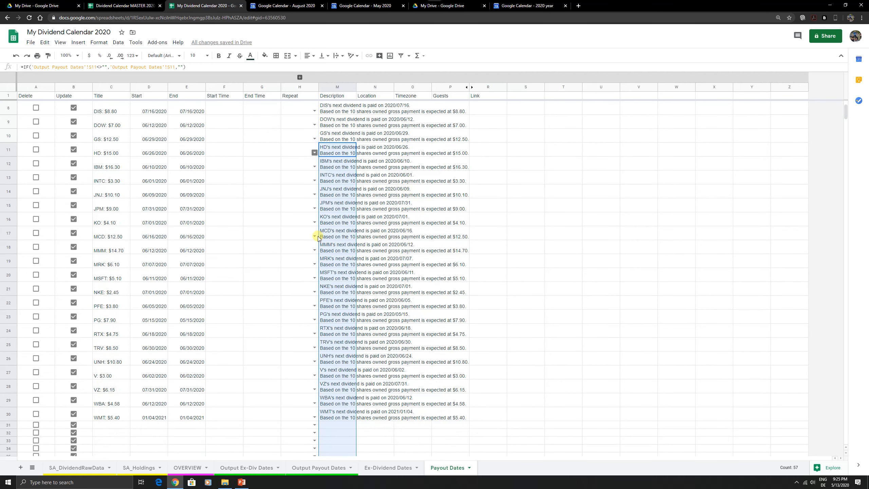
{"action": "scroll", "coordinate": [318, 237], "scroll_direction": "up", "scroll_amount": 2}
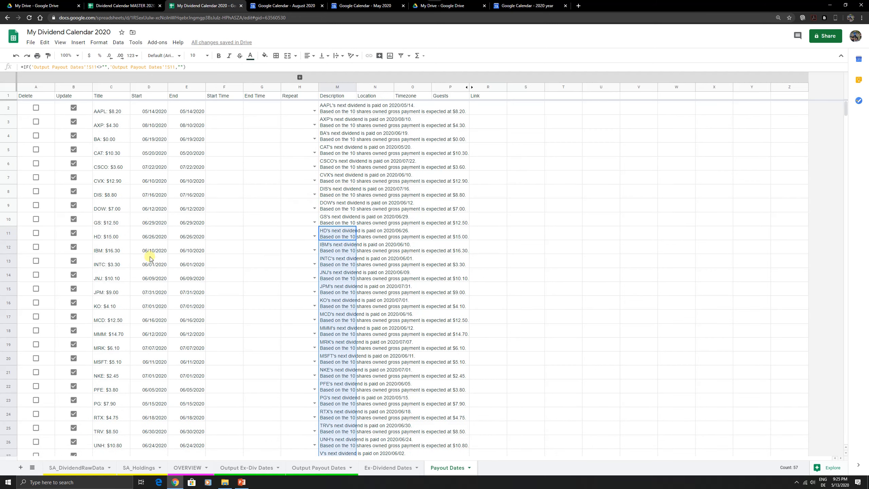
{"action": "scroll", "coordinate": [150, 258], "scroll_direction": "down", "scroll_amount": 3}
{"action": "scroll", "coordinate": [81, 357], "scroll_direction": "down", "scroll_amount": 2}
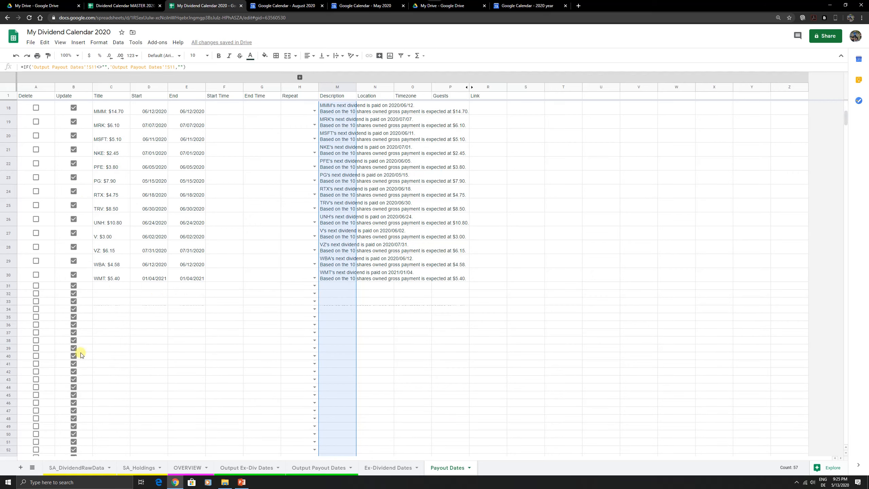
{"action": "scroll", "coordinate": [83, 342], "scroll_direction": "up", "scroll_amount": 5}
Untick the Update checkboxes of the empty rows 31 to 74 in Payout Dates
{"action": "scroll", "coordinate": [90, 331], "scroll_direction": "down", "scroll_amount": 10}
{"action": "scroll", "coordinate": [79, 312], "scroll_direction": "down", "scroll_amount": 1}
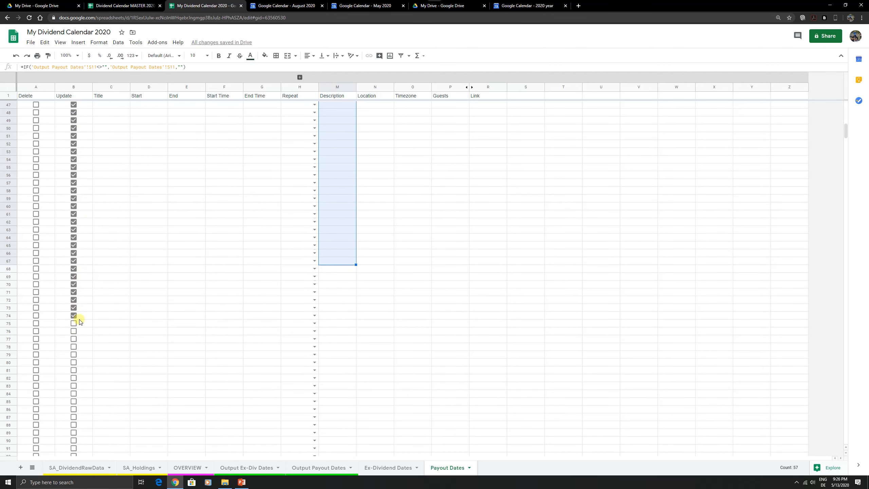
{"action": "scroll", "coordinate": [80, 321], "scroll_direction": "up", "scroll_amount": 2}
{"action": "left_click", "coordinate": [88, 371]}
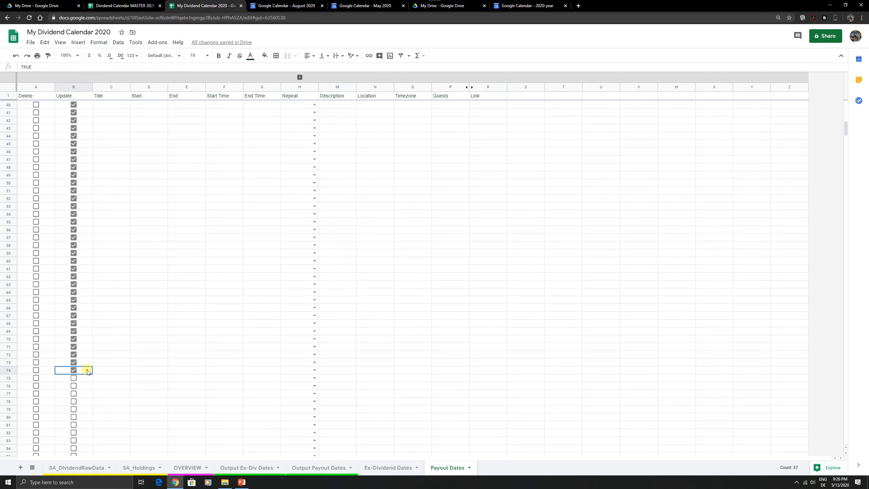
{"action": "key", "text": "shift+Up"}
{"action": "key", "text": "shift+Up"}
{"action": "key", "text": "shift+Up"}
{"action": "key", "text": "shift+Up"}
{"action": "key", "text": "shift+Up"}
{"action": "key", "text": "shift+Up"}
{"action": "key", "text": "shift+Up"}
{"action": "key", "text": "shift+Up"}
{"action": "key", "text": "shift+Up"}
{"action": "key", "text": "shift+Up"}
{"action": "key", "text": "shift+Up"}
{"action": "key", "text": "shift+Up"}
{"action": "key", "text": "shift+Up"}
{"action": "key", "text": "shift+Up"}
{"action": "key", "text": "shift+Up"}
{"action": "key", "text": "shift+Up"}
{"action": "key", "text": "shift+Up"}
{"action": "key", "text": "shift+Up"}
{"action": "key", "text": "shift+Up"}
{"action": "key", "text": "shift+Up"}
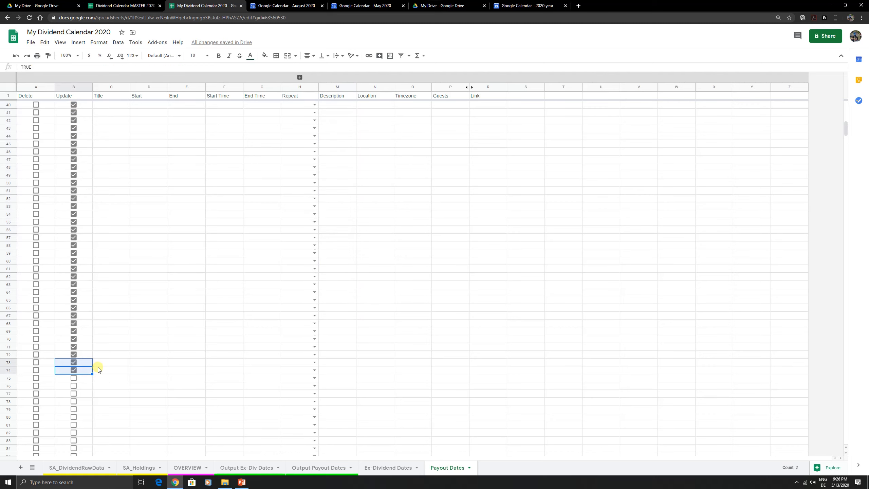
{"action": "key", "text": "shift+Up"}
{"action": "key", "text": "shift+Up"}
{"action": "key", "text": "shift+Up"}
{"action": "key", "text": "shift+Up"}
{"action": "key", "text": "shift+Up"}
{"action": "key", "text": "shift+Up"}
{"action": "key", "text": "shift+Up"}
{"action": "key", "text": "shift+Up"}
{"action": "key", "text": "shift+Up"}
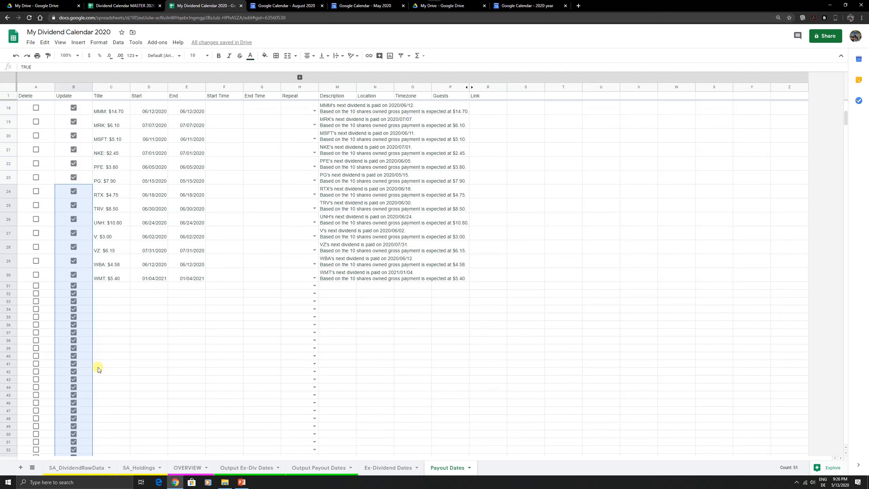
{"action": "key", "text": "shift+Down"}
{"action": "key", "text": "shift+Down"}
{"action": "key", "text": "shift+Down"}
{"action": "key", "text": "shift+Down"}
{"action": "key", "text": "shift+Down"}
{"action": "key", "text": "shift+Down"}
{"action": "key", "text": "shift+Down"}
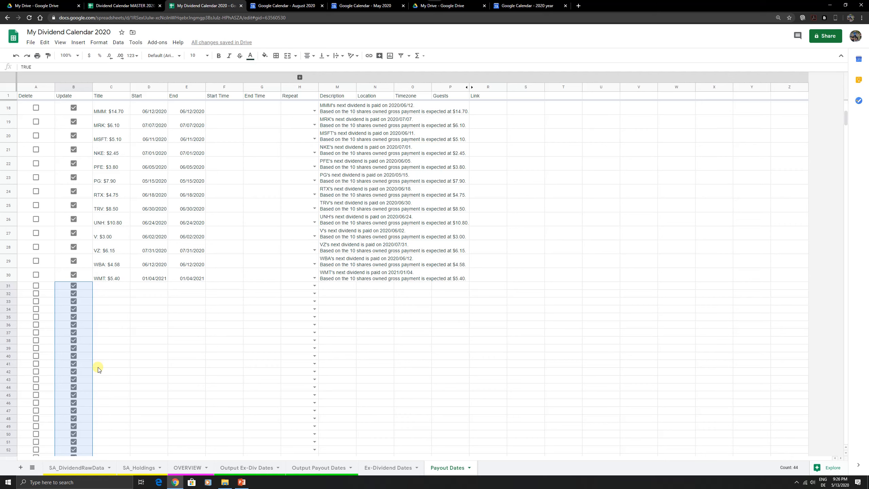
{"action": "key", "text": "space"}
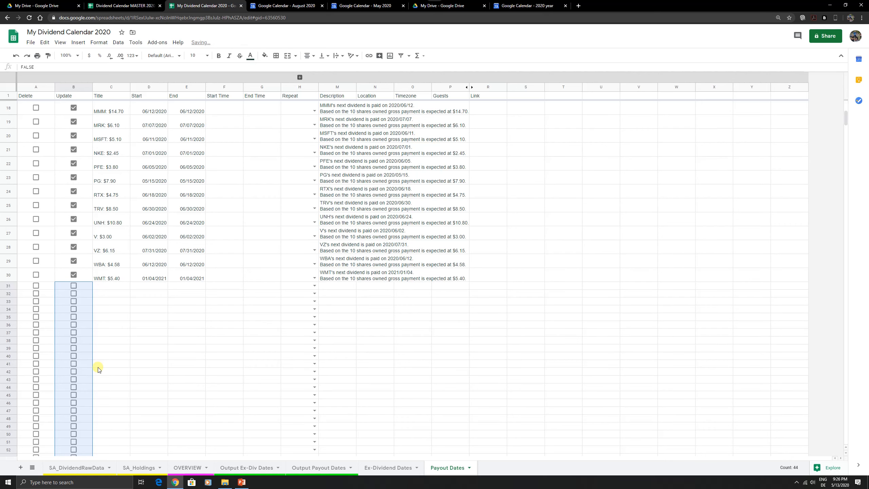
Update the Dividend Payments calendar from the Payout Dates sheet with Sheets2GCal, with email for newly created events off
{"action": "scroll", "coordinate": [144, 209], "scroll_direction": "up", "scroll_amount": 5}
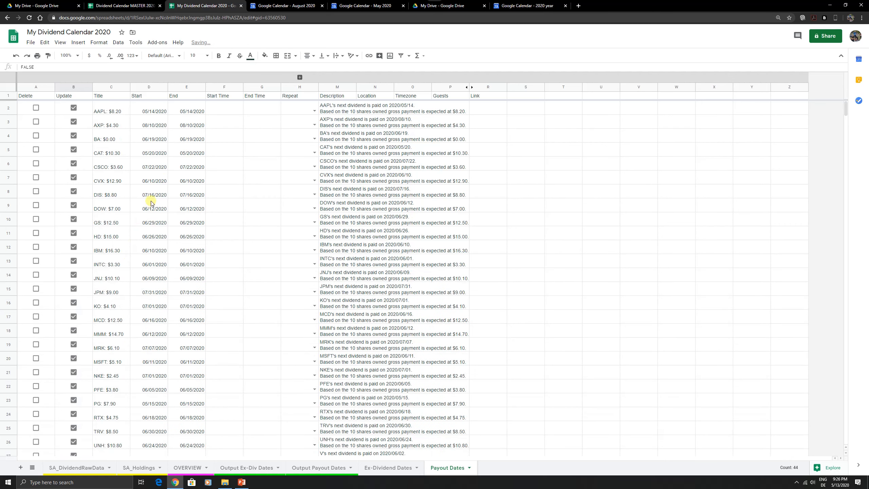
{"action": "left_click", "coordinate": [192, 152]}
{"action": "left_click", "coordinate": [157, 47]}
{"action": "mouse_move", "coordinate": [197, 110]}
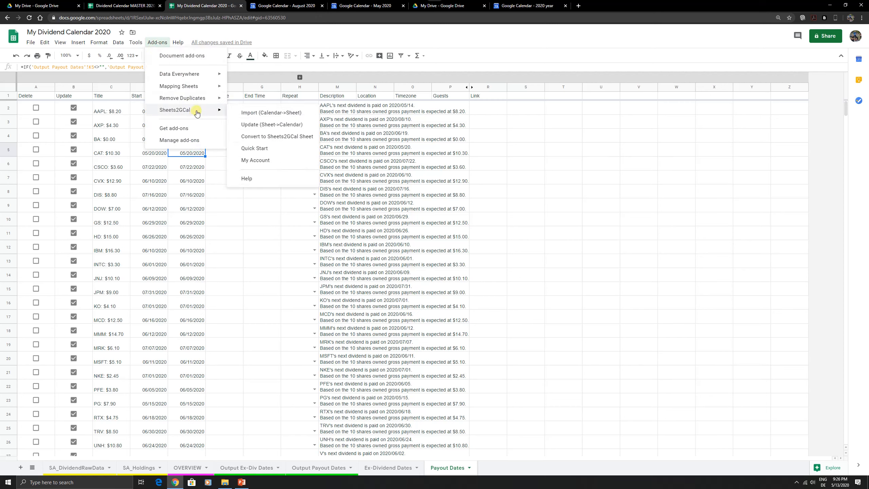
{"action": "left_click", "coordinate": [277, 125]}
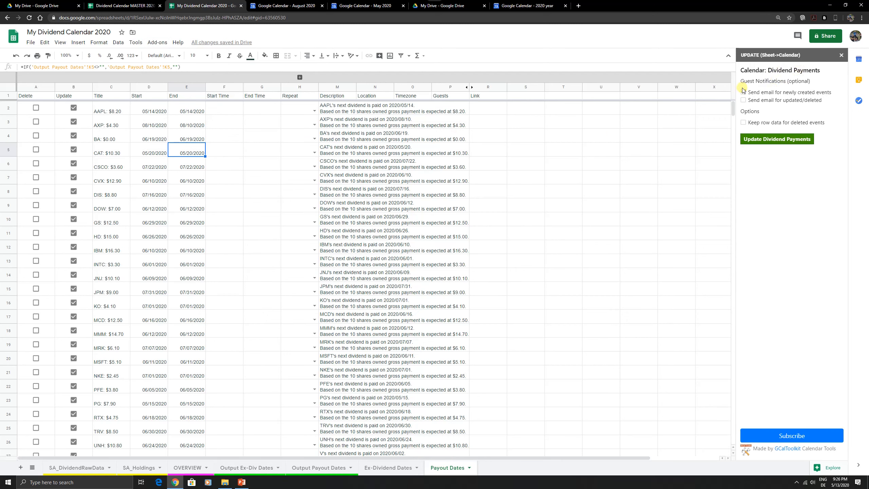
{"action": "left_click", "coordinate": [758, 139]}
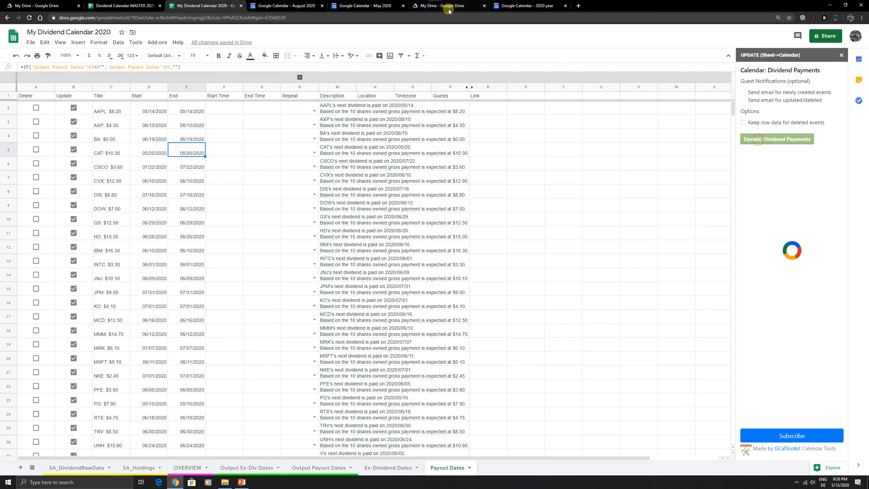
Switch to Google Calendar and look at the dividend payment and ex-dividend events for June 2020
{"action": "left_click", "coordinate": [518, 5]}
{"action": "left_click", "coordinate": [356, 5]}
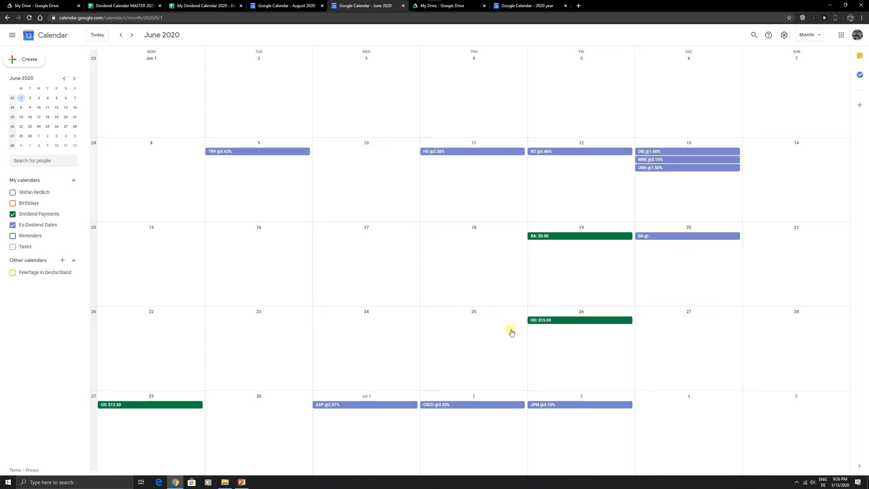
Look through the dividend payment and ex-dividend events in Google Calendar for May to July 2020
{"action": "scroll", "coordinate": [482, 271], "scroll_direction": "up", "scroll_amount": 1}
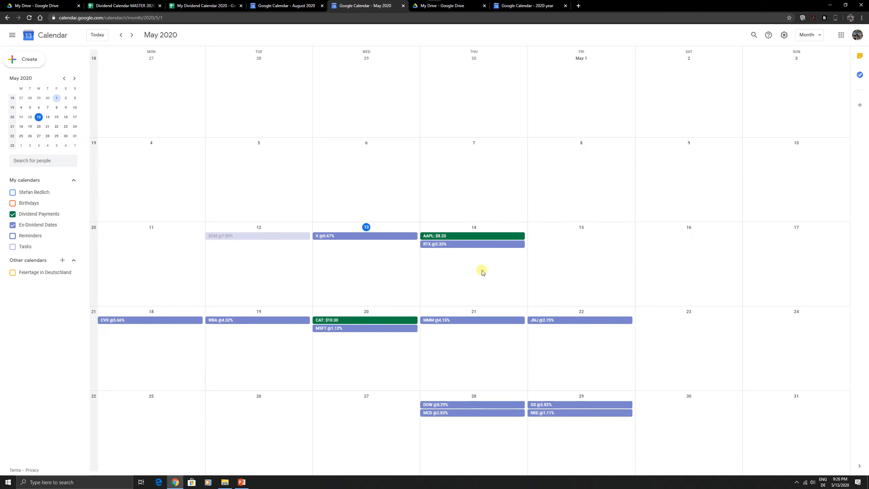
{"action": "scroll", "coordinate": [398, 274], "scroll_direction": "down", "scroll_amount": 1}
{"action": "scroll", "coordinate": [429, 211], "scroll_direction": "down", "scroll_amount": 1}
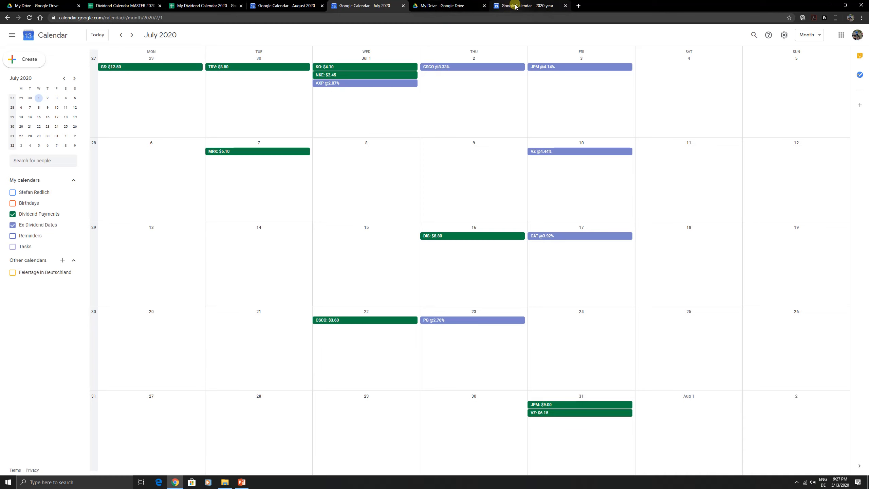
Switch to the My Dividend Calendar 2020 spreadsheet and review the Sheets2GCal update result and the Payout Dates rows down to WMT
{"action": "left_click", "coordinate": [217, 5]}
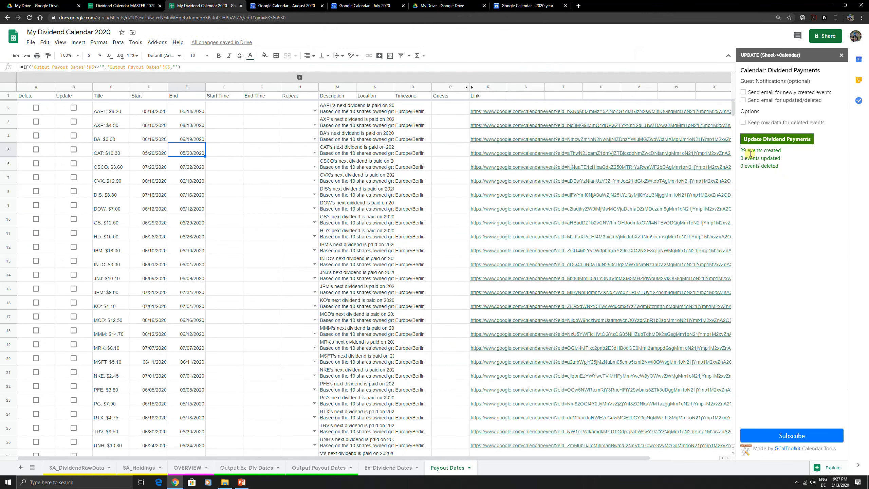
{"action": "left_click_drag", "start_coordinate": [742, 151], "coordinate": [783, 154]}
{"action": "left_click", "coordinate": [783, 158]}
{"action": "scroll", "coordinate": [208, 245], "scroll_direction": "down", "scroll_amount": 2}
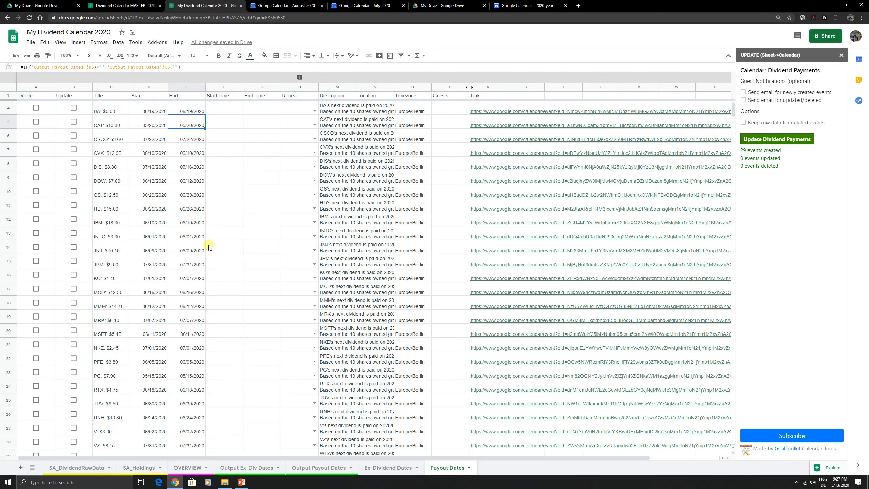
{"action": "scroll", "coordinate": [205, 229], "scroll_direction": "up", "scroll_amount": 2}
{"action": "scroll", "coordinate": [118, 247], "scroll_direction": "down", "scroll_amount": 5}
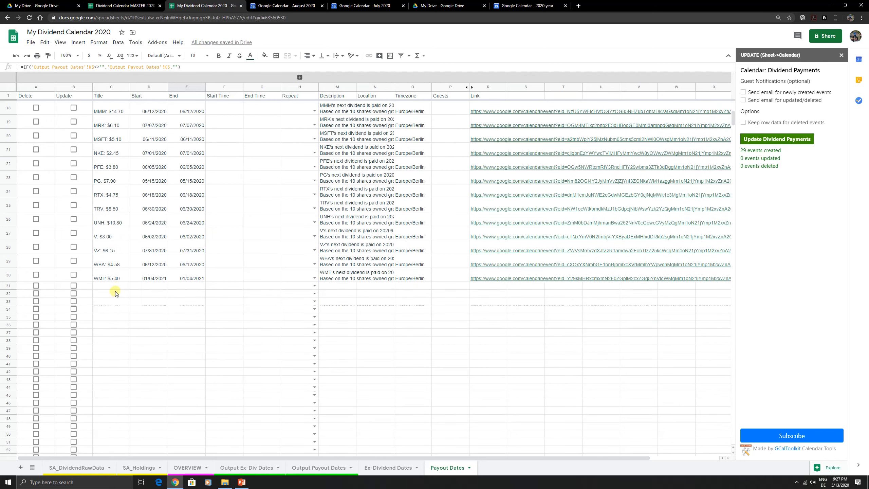
{"action": "left_click", "coordinate": [102, 277]}
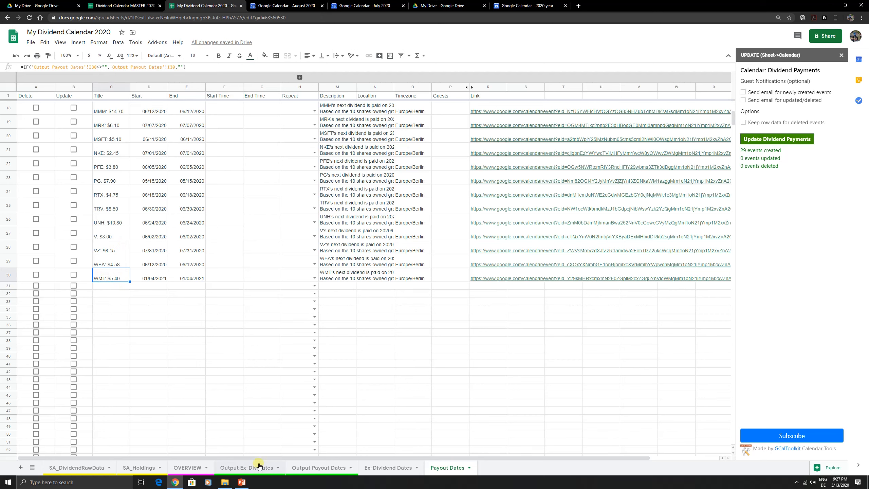
Close the Sheets2GCal update sidebar and return to the first rows of Payout Dates
{"action": "left_click", "coordinate": [841, 55]}
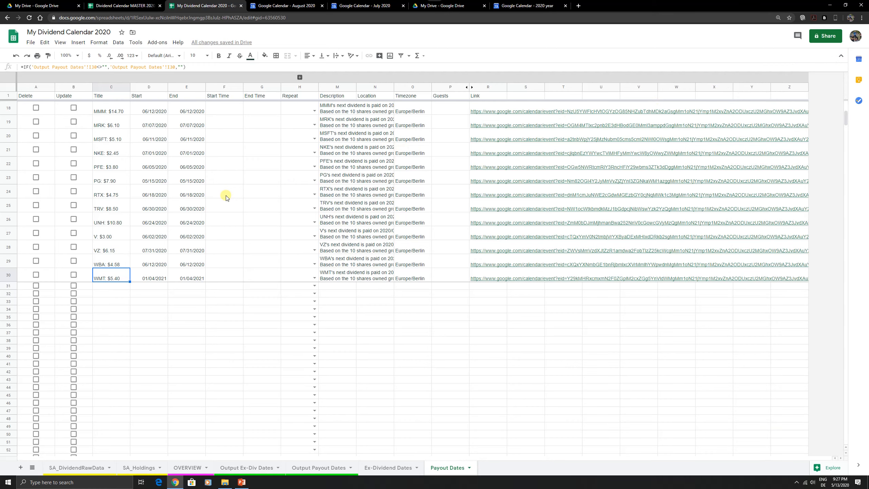
{"action": "scroll", "coordinate": [214, 297], "scroll_direction": "up", "scroll_amount": 5}
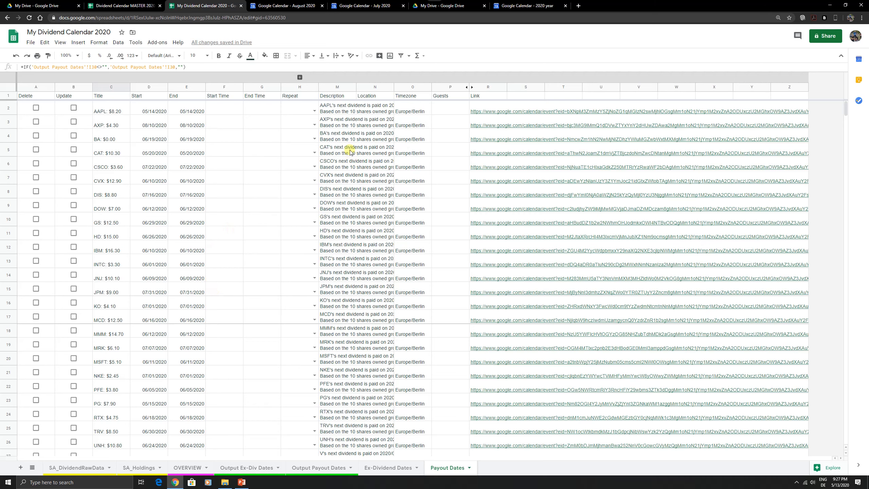
Compare the Payout Dates sheet with the events in the open Google Calendar tabs
{"action": "left_click", "coordinate": [520, 8]}
{"action": "left_click", "coordinate": [347, 7]}
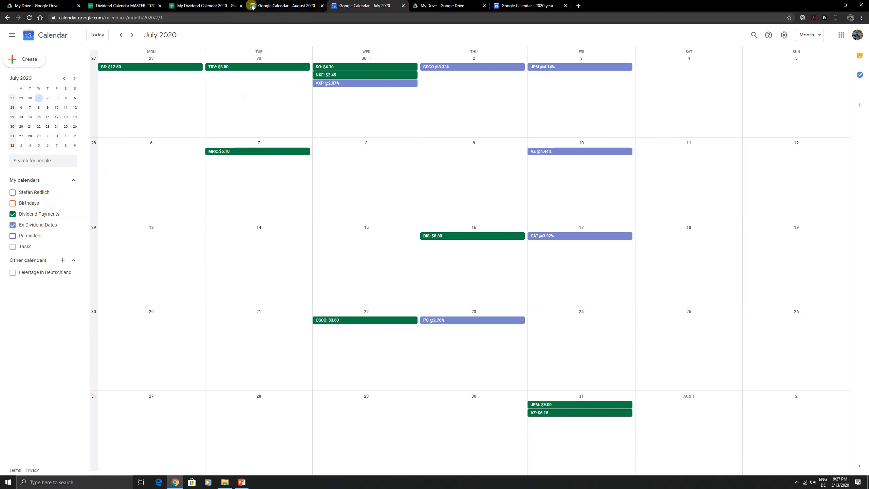
{"action": "left_click", "coordinate": [205, 5]}
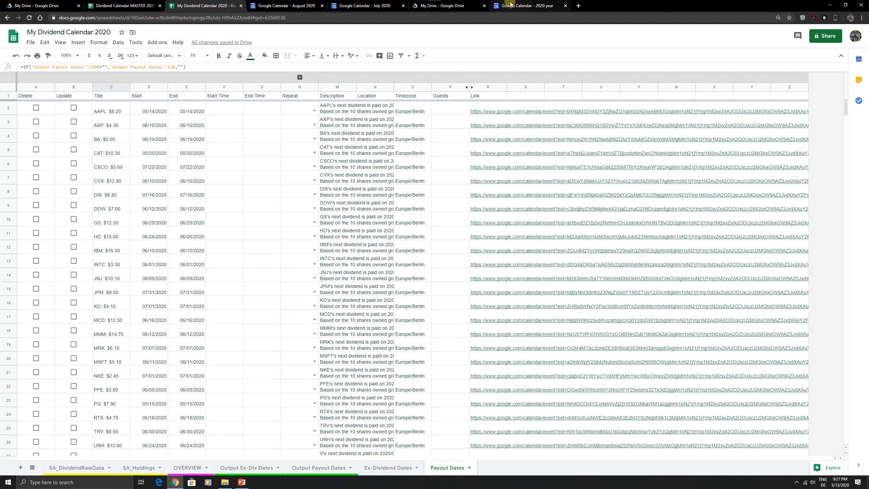
{"action": "left_click", "coordinate": [292, 6]}
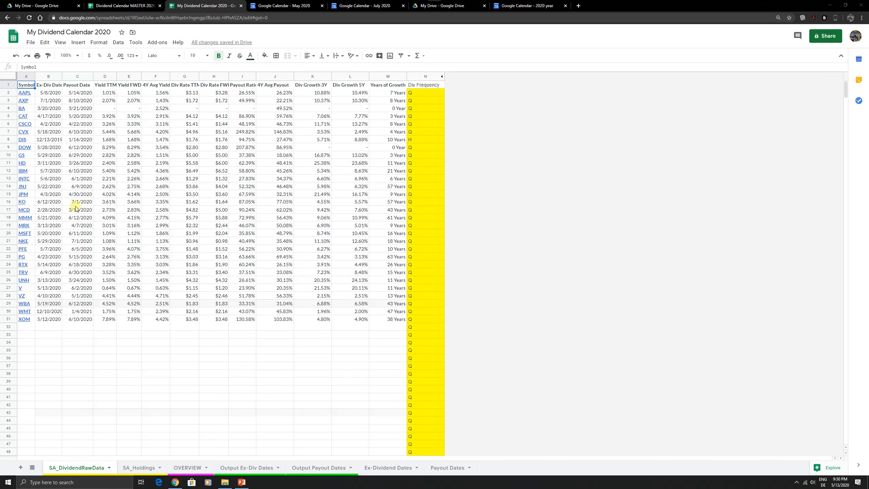
Open seekingalpha.com in a new browser tab and show the Dividends view of the DowJones portfolio
{"action": "left_click", "coordinate": [579, 6]}
{"action": "type", "text": "seekingalpha.com"}
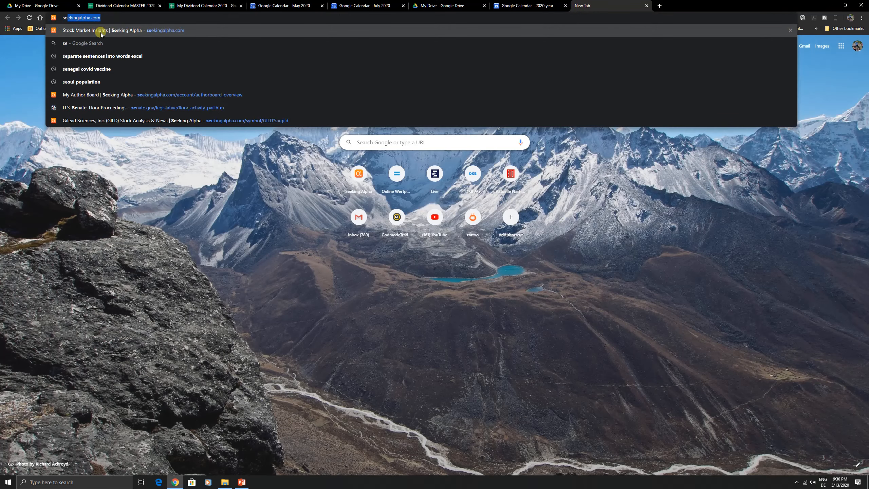
{"action": "key", "text": "Return"}
{"action": "mouse_move", "coordinate": [264, 45]}
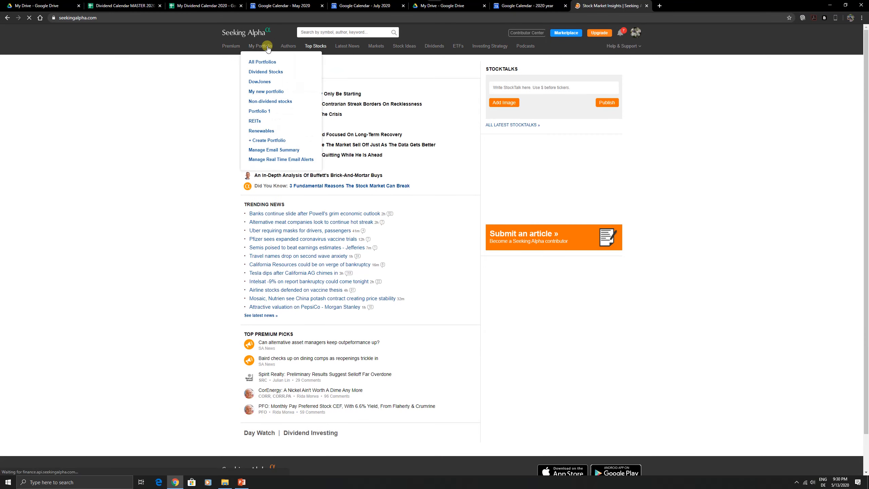
{"action": "left_click", "coordinate": [260, 82]}
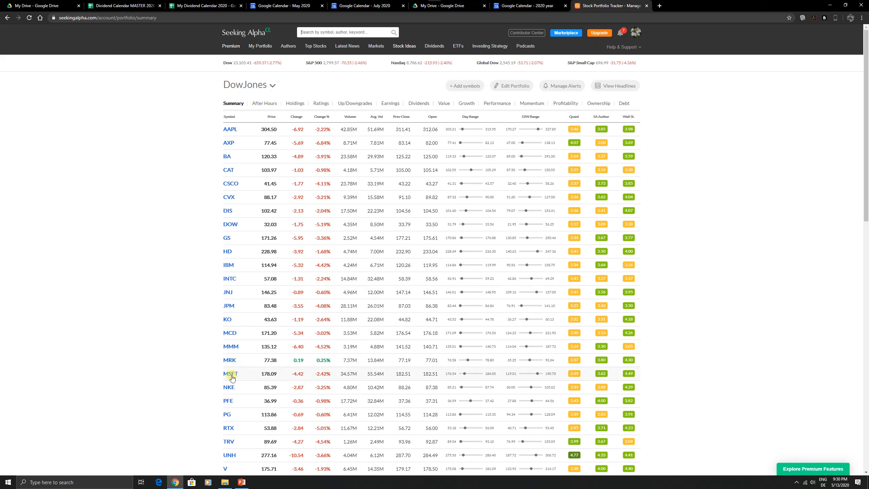
{"action": "left_click_drag", "start_coordinate": [327, 306], "coordinate": [312, 308]}
{"action": "left_click", "coordinate": [327, 306]}
{"action": "left_click", "coordinate": [419, 103]}
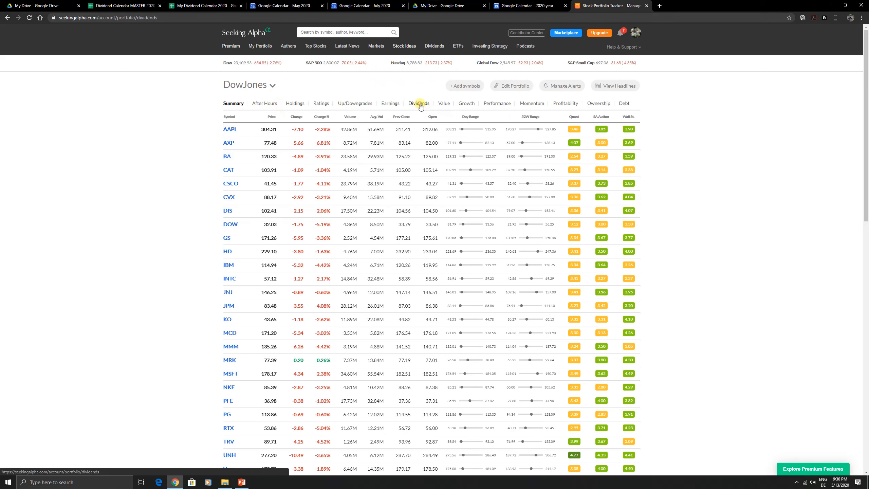
Copy the DowJones dividends table down to XOM and paste it at cell A1 of SA_DividendRawData in My Dividend Calendar 2020
{"action": "left_click_drag", "start_coordinate": [225, 131], "coordinate": [646, 243]}
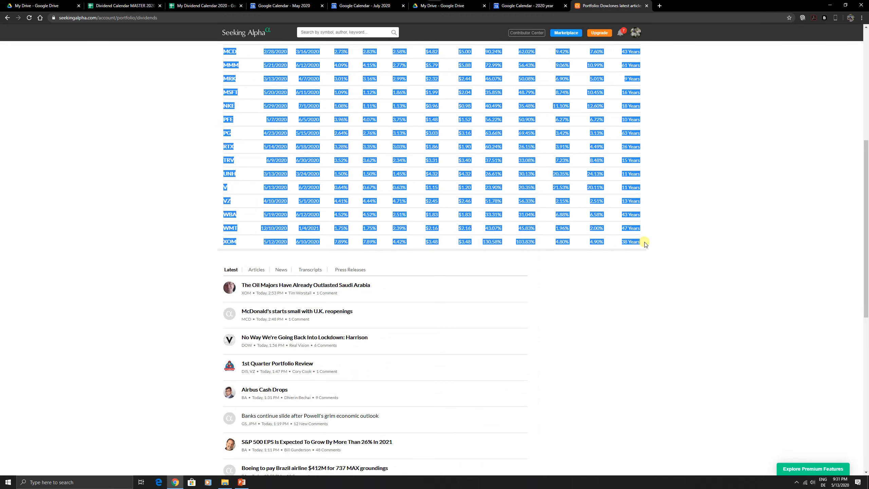
{"action": "left_click", "coordinate": [125, 5]}
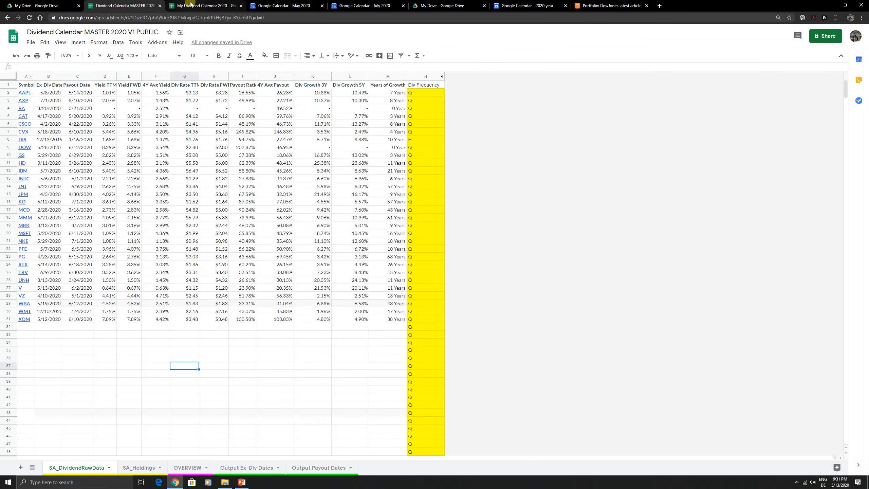
{"action": "left_click", "coordinate": [191, 5]}
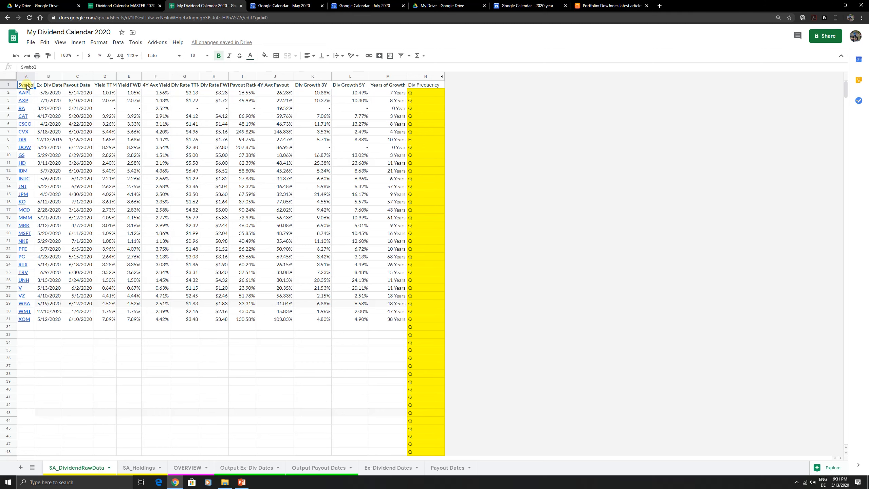
{"action": "key", "text": "ctrl+v"}
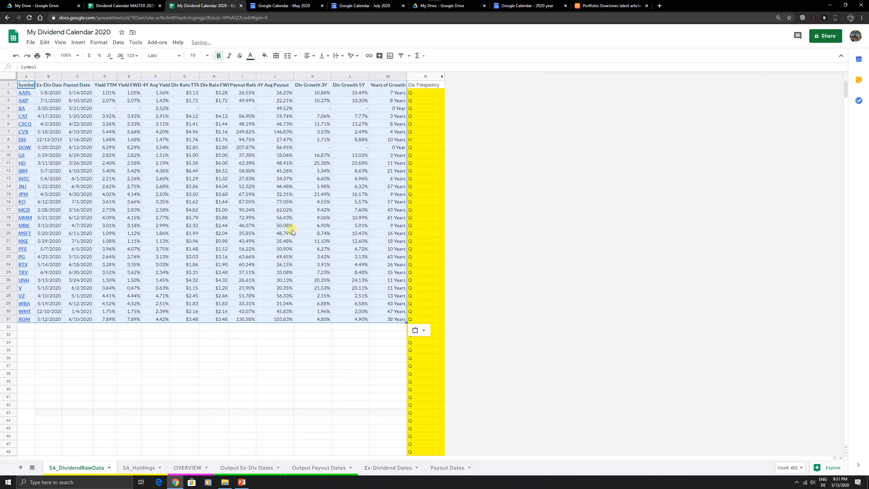
Check the Div Frequency entries for AAPL to XOM and the DIS row's frequency, ex-dividend date and dividend rate
{"action": "left_click", "coordinate": [419, 94]}
{"action": "left_click_drag", "start_coordinate": [417, 319], "coordinate": [427, 94]}
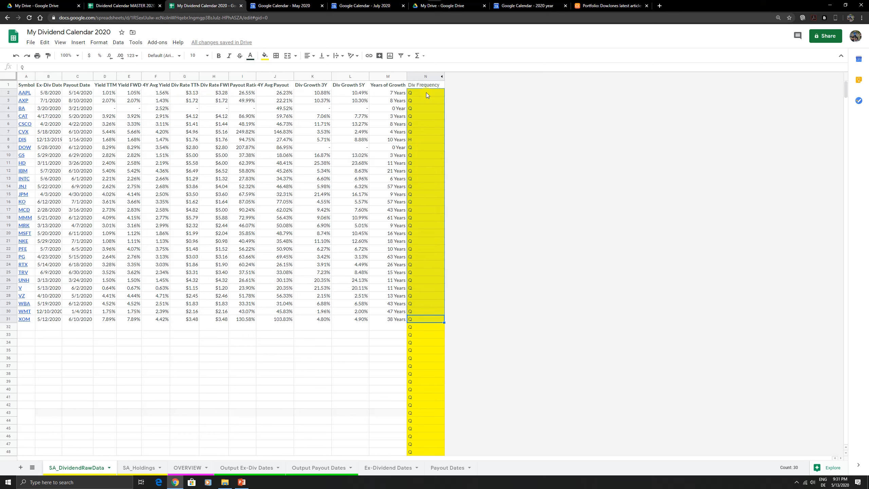
{"action": "left_click", "coordinate": [426, 93]}
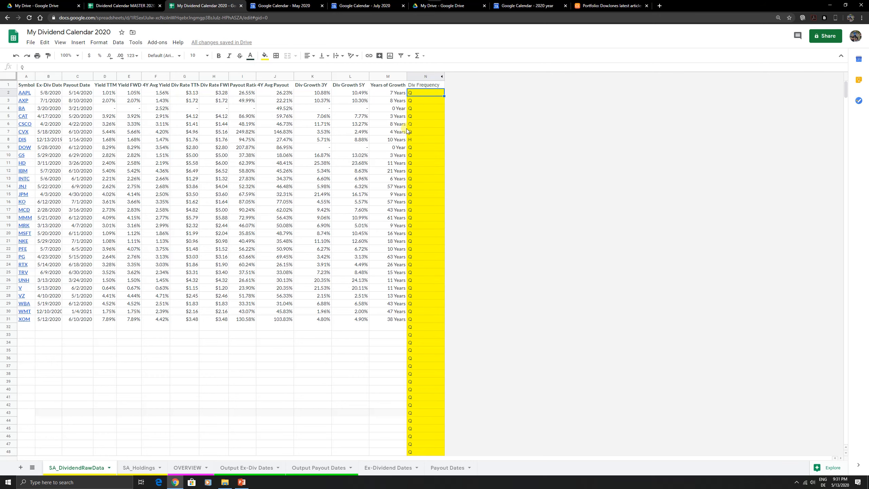
{"action": "left_click", "coordinate": [420, 141]}
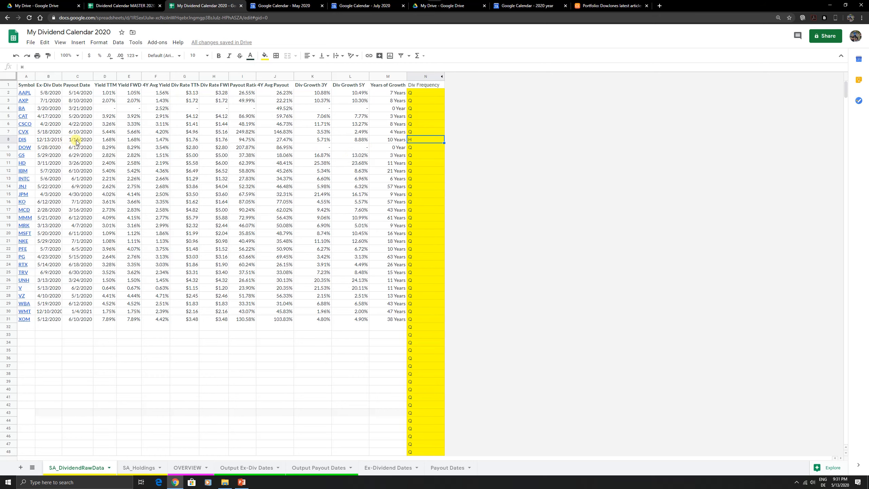
{"action": "left_click", "coordinate": [50, 141]}
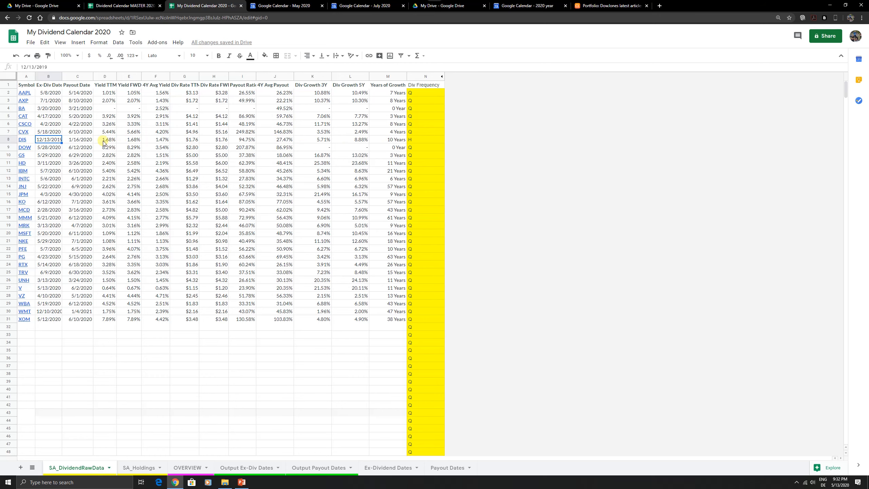
{"action": "left_click", "coordinate": [176, 140]}
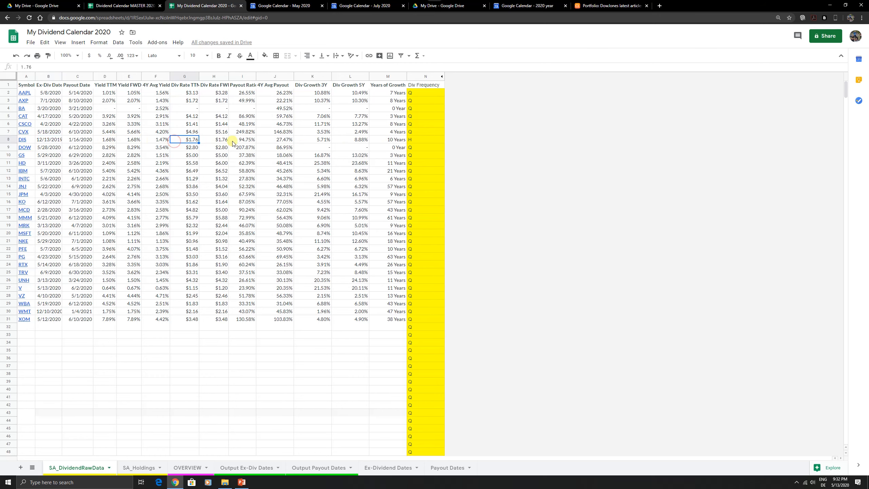
Look at the DowJones dividends table on Seeking Alpha and briefly at the setup slide in PowerPoint
{"action": "left_click", "coordinate": [613, 5]}
{"action": "scroll", "coordinate": [413, 194], "scroll_direction": "up", "scroll_amount": 8}
{"action": "left_click", "coordinate": [748, 255]}
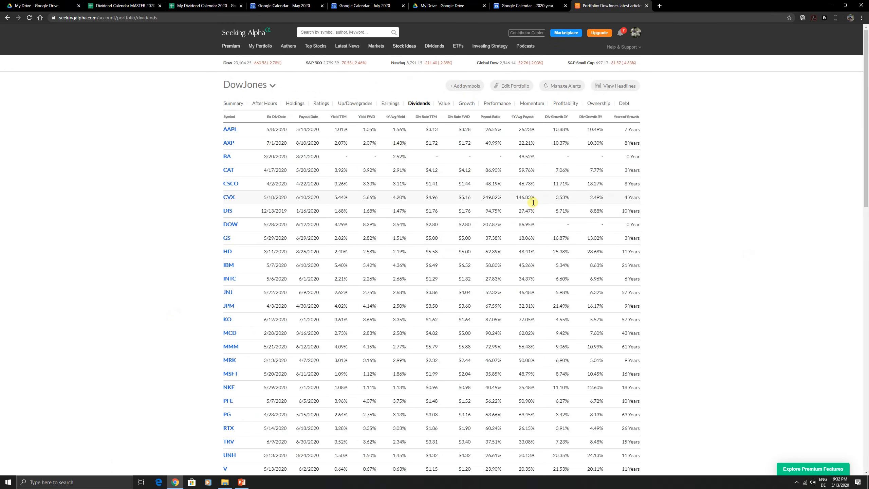
{"action": "key", "text": "alt+Tab"}
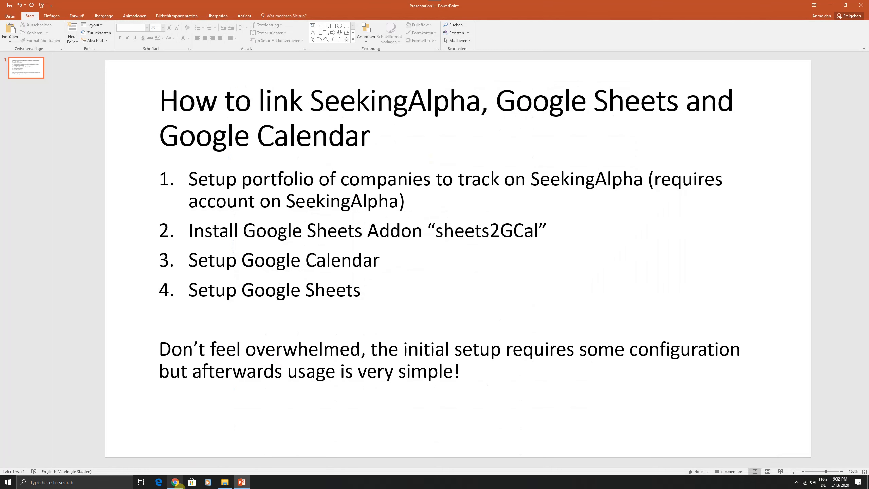
{"action": "key", "text": "alt+Tab"}
Open the SA_Holdings sheet of My Dividend Calendar 2020 and review its Symbol and Shares columns from AAPL to XOM
{"action": "left_click", "coordinate": [193, 6]}
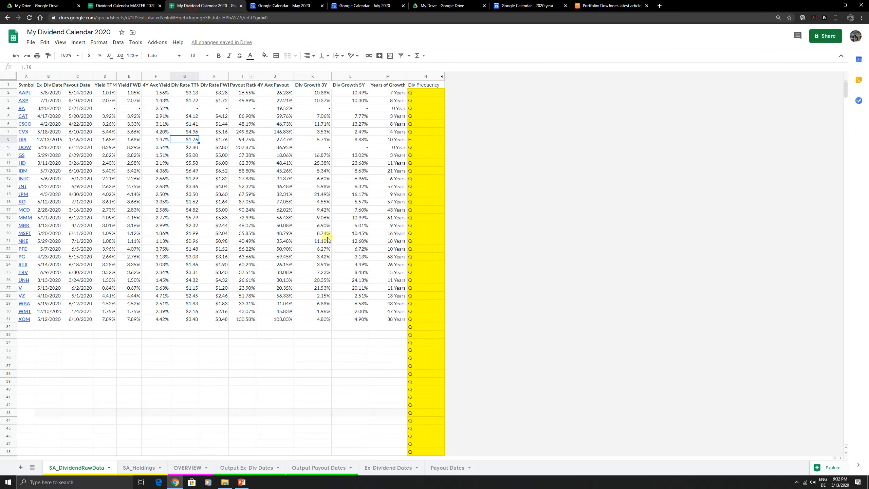
{"action": "left_click", "coordinate": [138, 469]}
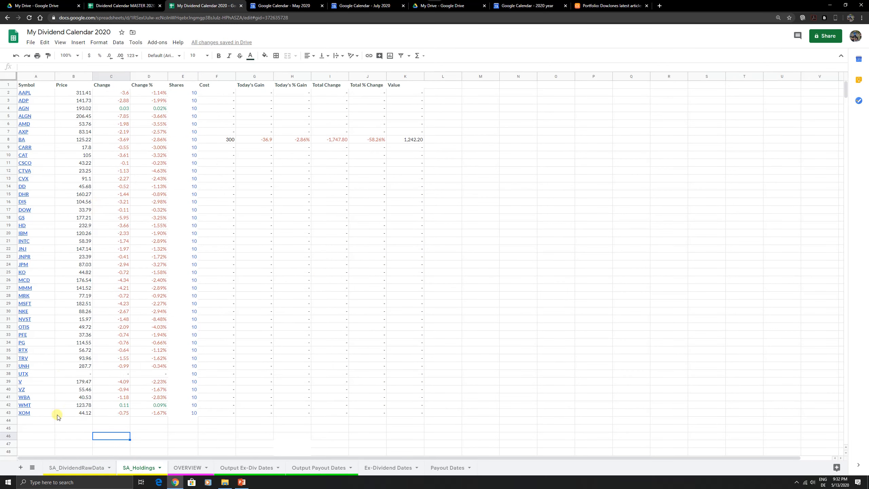
{"action": "left_click_drag", "start_coordinate": [47, 416], "coordinate": [44, 95]}
{"action": "left_click_drag", "start_coordinate": [184, 92], "coordinate": [192, 414]}
{"action": "left_click_drag", "start_coordinate": [43, 413], "coordinate": [33, 90]}
{"action": "left_click", "coordinate": [328, 208]}
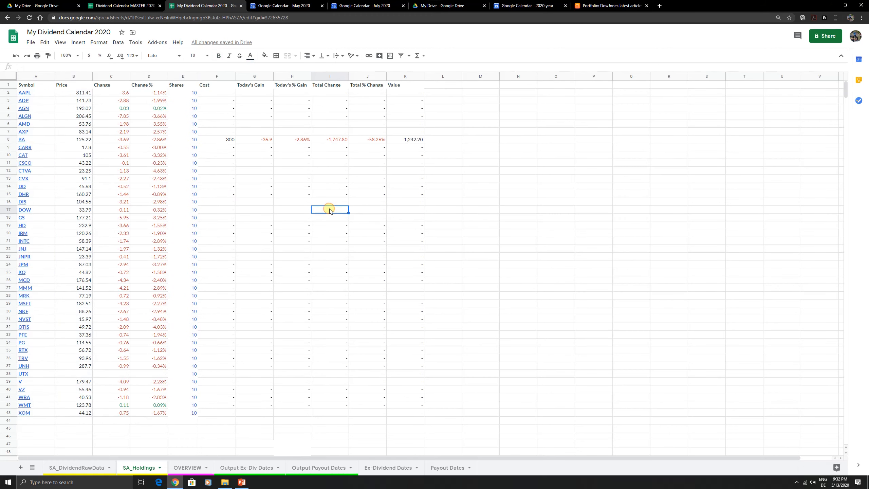
Switch to Seeking Alpha, open the Holdings view of the DowJones portfolio and look over its positions
{"action": "left_click", "coordinate": [596, 4]}
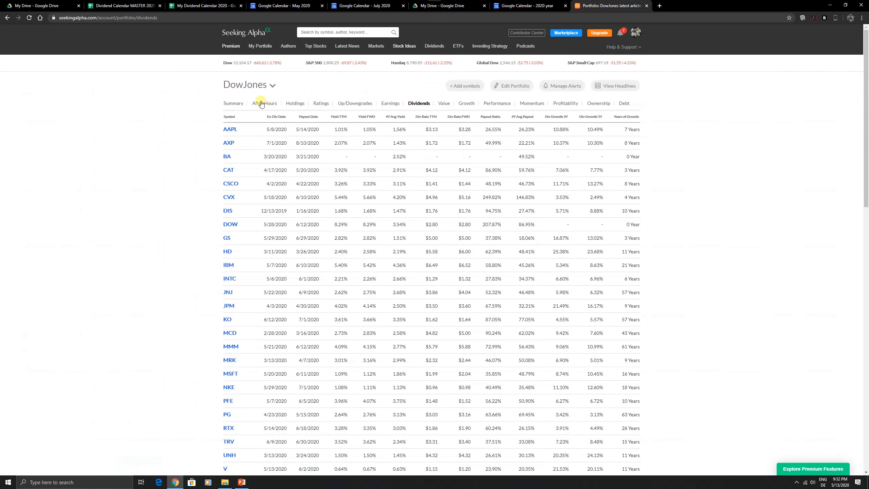
{"action": "left_click", "coordinate": [295, 103]}
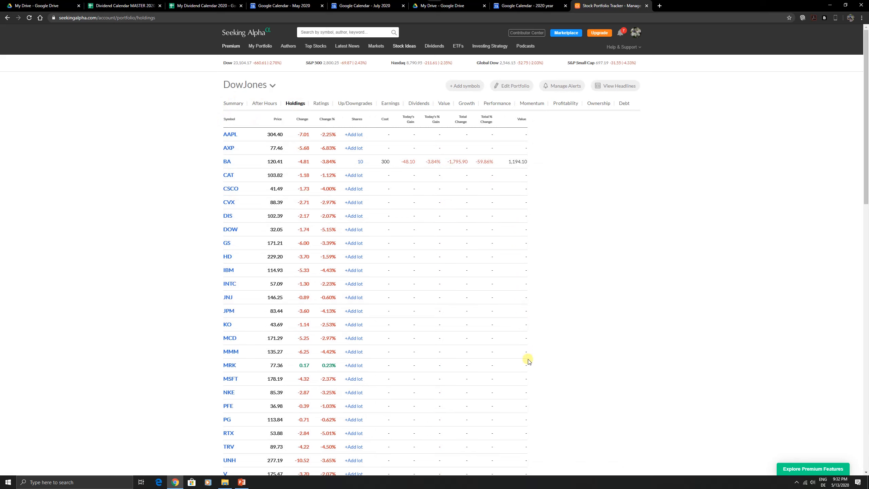
{"action": "scroll", "coordinate": [343, 140], "scroll_direction": "down", "scroll_amount": 1}
{"action": "scroll", "coordinate": [345, 136], "scroll_direction": "down", "scroll_amount": 1}
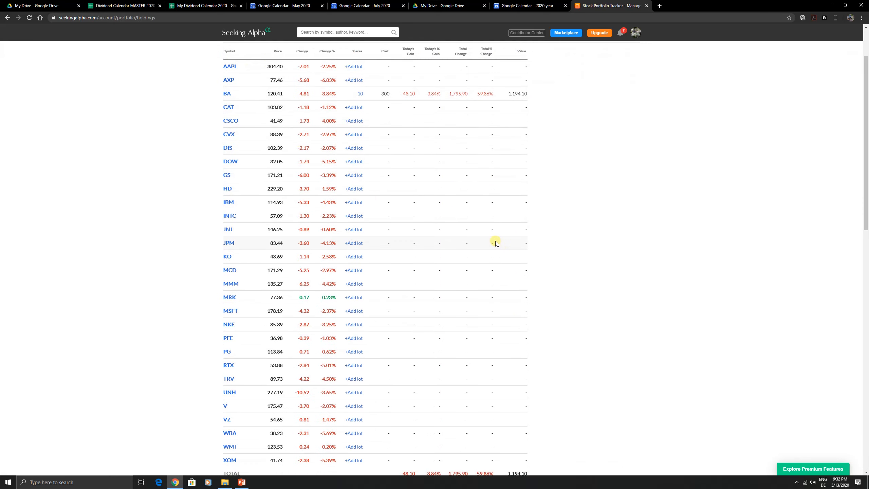
{"action": "scroll", "coordinate": [496, 238], "scroll_direction": "up", "scroll_amount": 2}
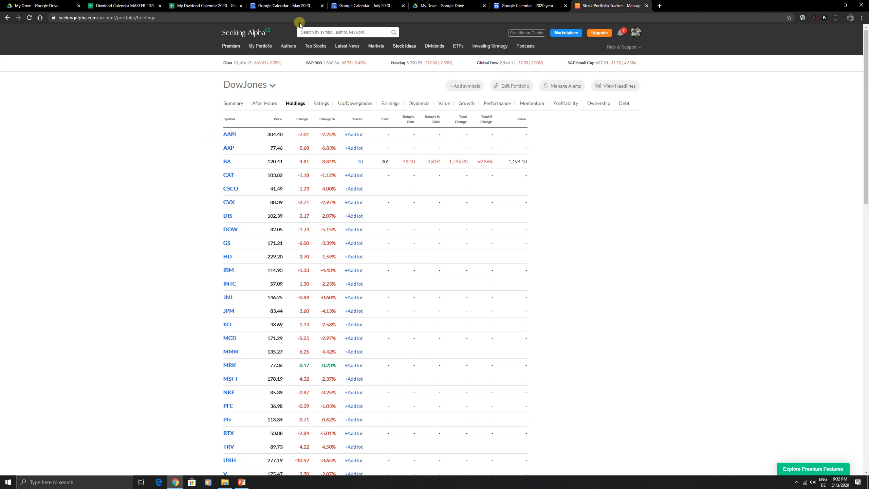
Return to the SA_Holdings sheet and select the symbols from AAPL to XOM in column A
{"action": "left_click", "coordinate": [203, 6]}
{"action": "mouse_move", "coordinate": [44, 95]}
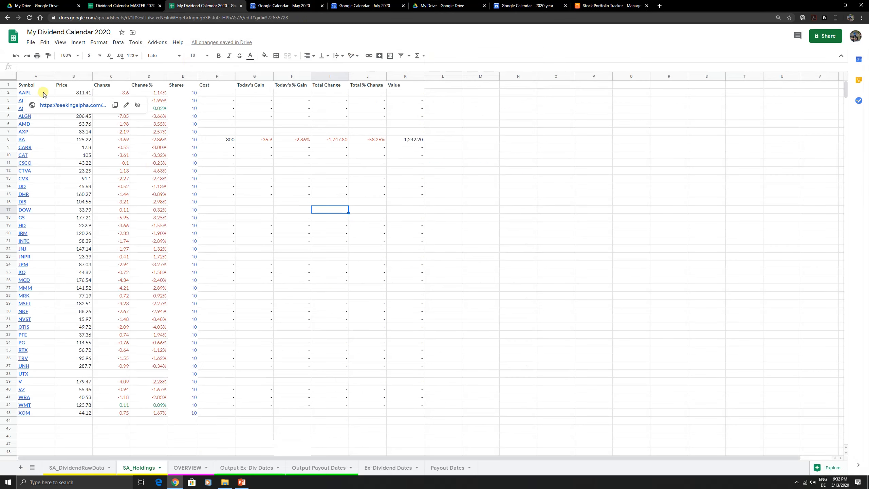
{"action": "left_click_drag", "start_coordinate": [46, 413], "coordinate": [38, 96]}
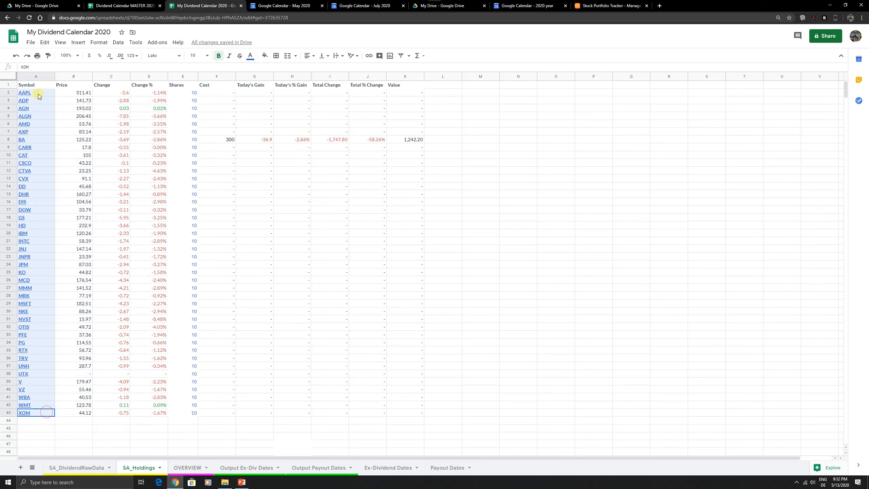
Select the share counts in the Shares column of SA_Holdings, from the AAPL row to the XOM row
{"action": "left_click", "coordinate": [188, 93]}
{"action": "left_click_drag", "start_coordinate": [187, 118], "coordinate": [185, 415]}
{"action": "left_click_drag", "start_coordinate": [177, 95], "coordinate": [189, 417]}
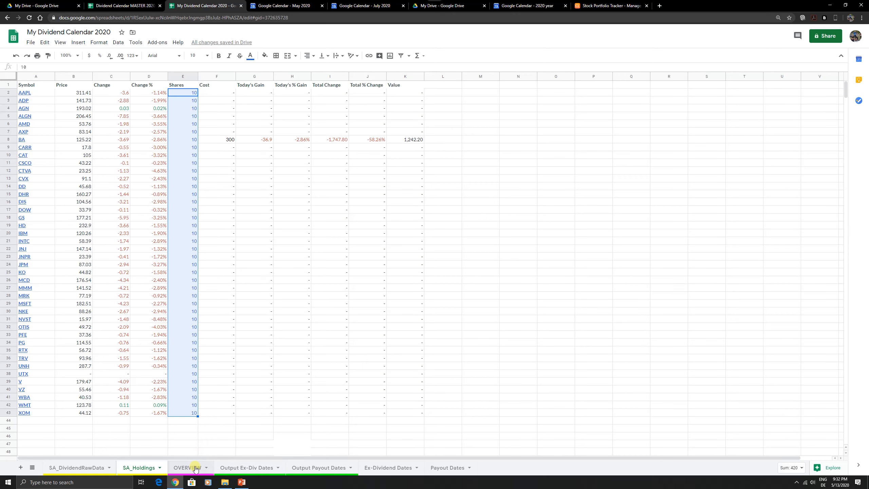
Open the OVERVIEW sheet and examine the "Set last date to consider" setting
{"action": "left_click", "coordinate": [195, 468]}
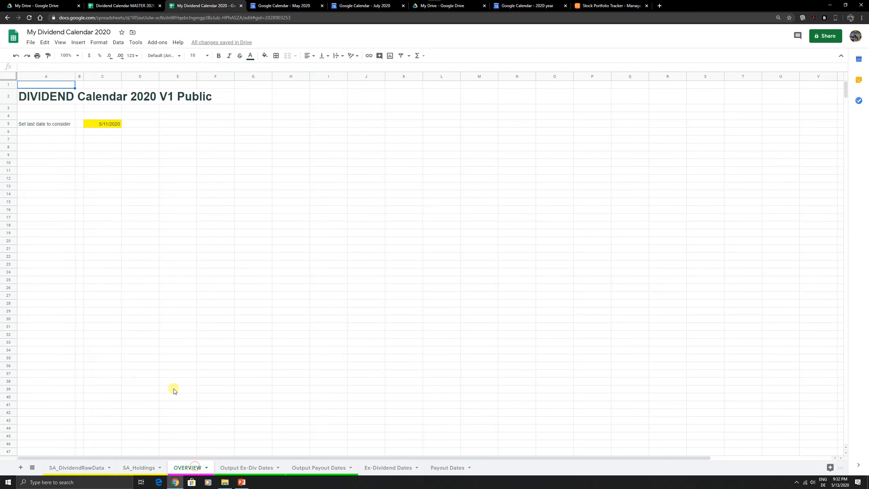
{"action": "left_click", "coordinate": [47, 125]}
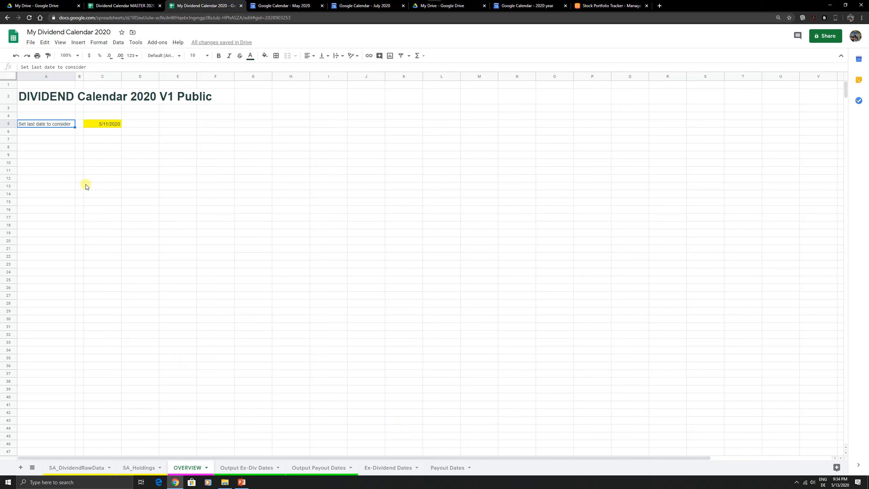
{"action": "left_click", "coordinate": [43, 139]}
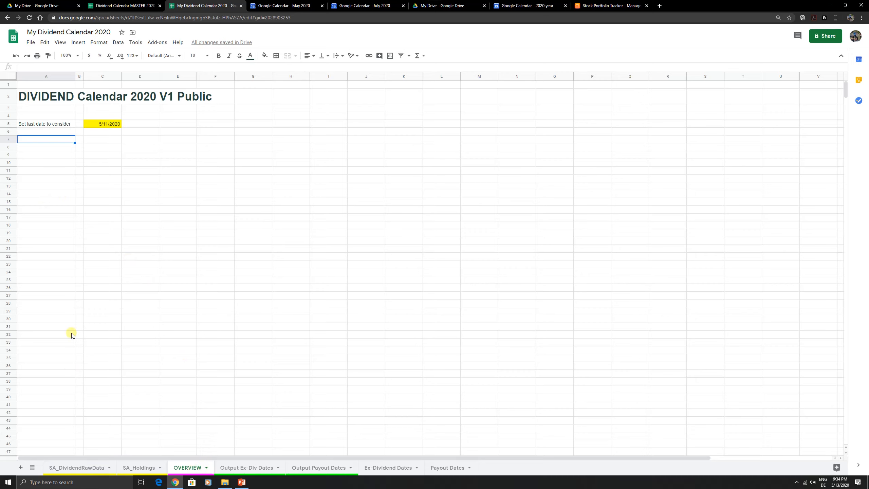
Look at the event list in the Ex-Dividend Dates sheet, and return to the SA_DividendRawData sheet
{"action": "left_click", "coordinate": [383, 468]}
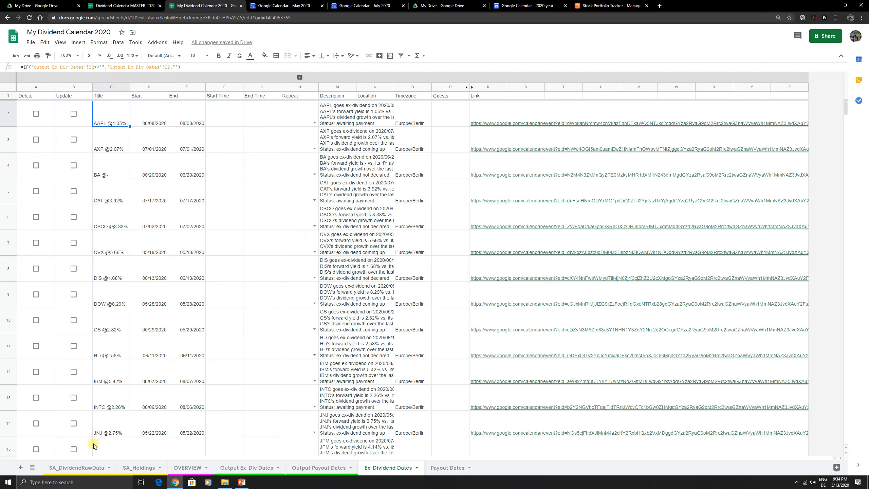
{"action": "left_click", "coordinate": [70, 467]}
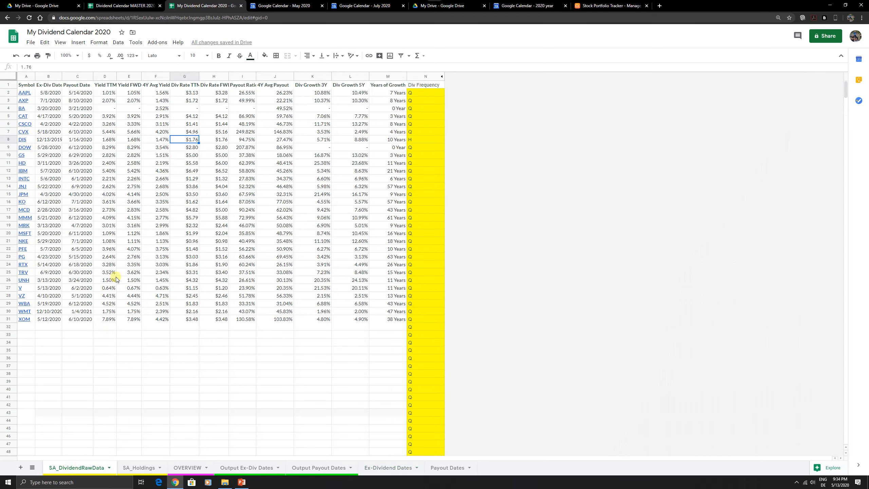